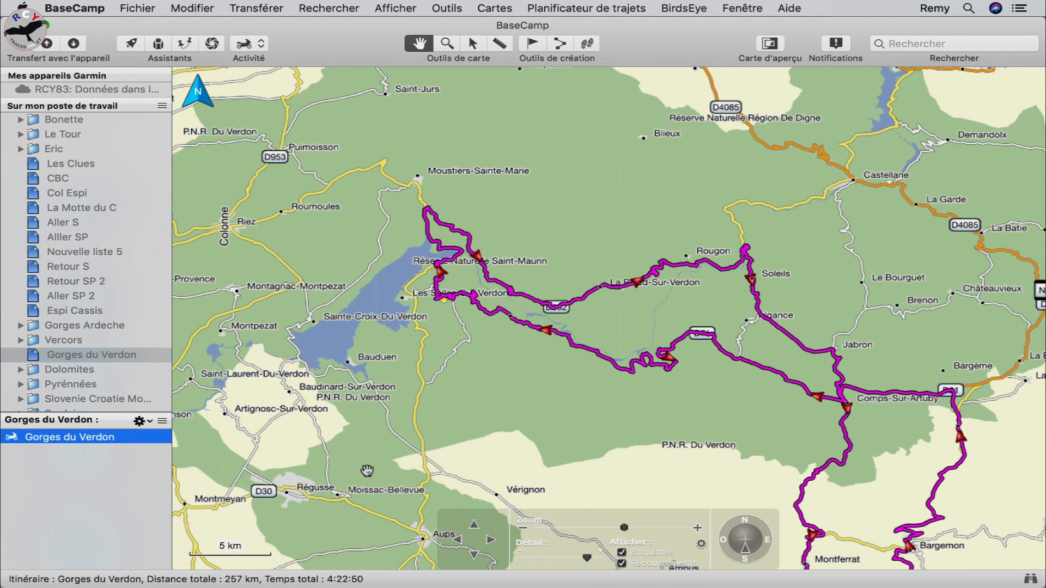
Open the Gorges du Verdon route's properties and show the entire itinerary on the map
double_click(116, 437)
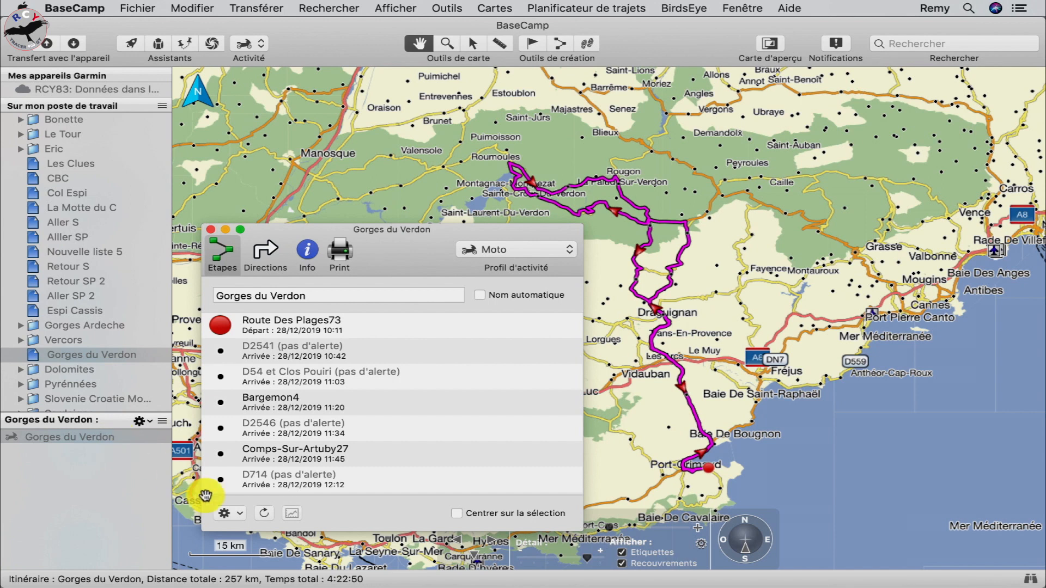
left_click(225, 512)
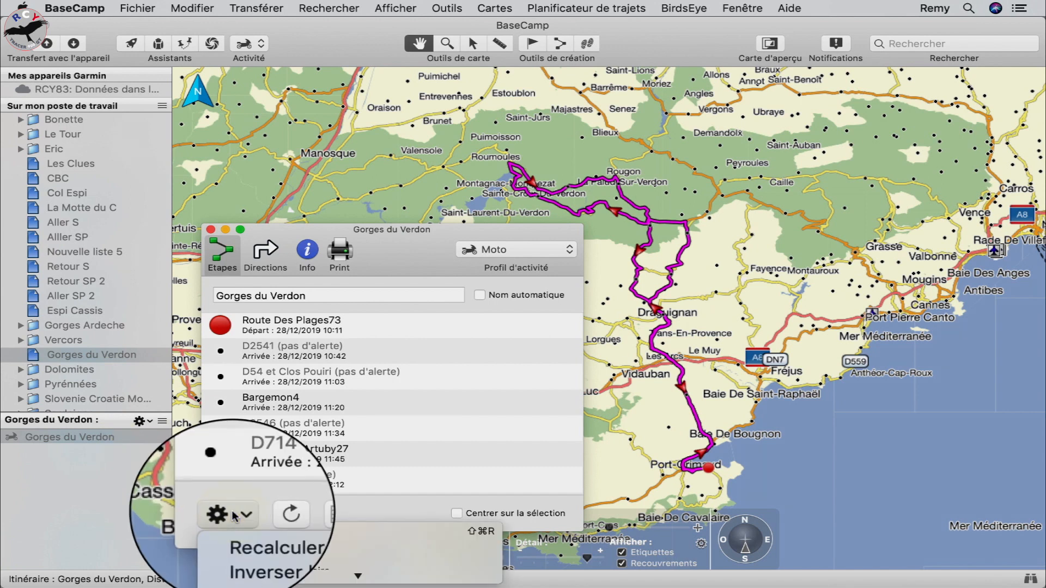
scroll(244, 531, "down", 2)
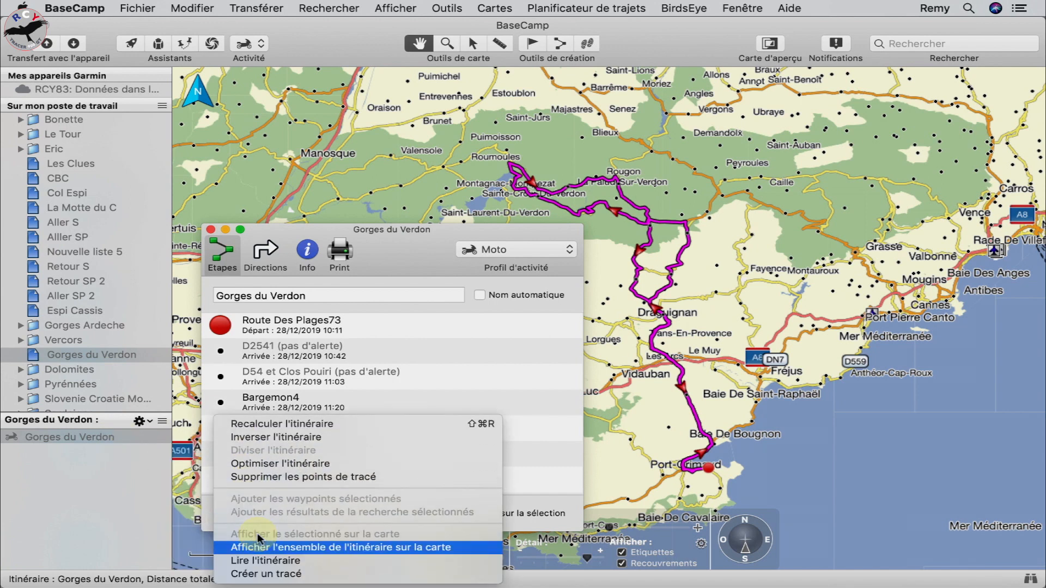
left_click(257, 541)
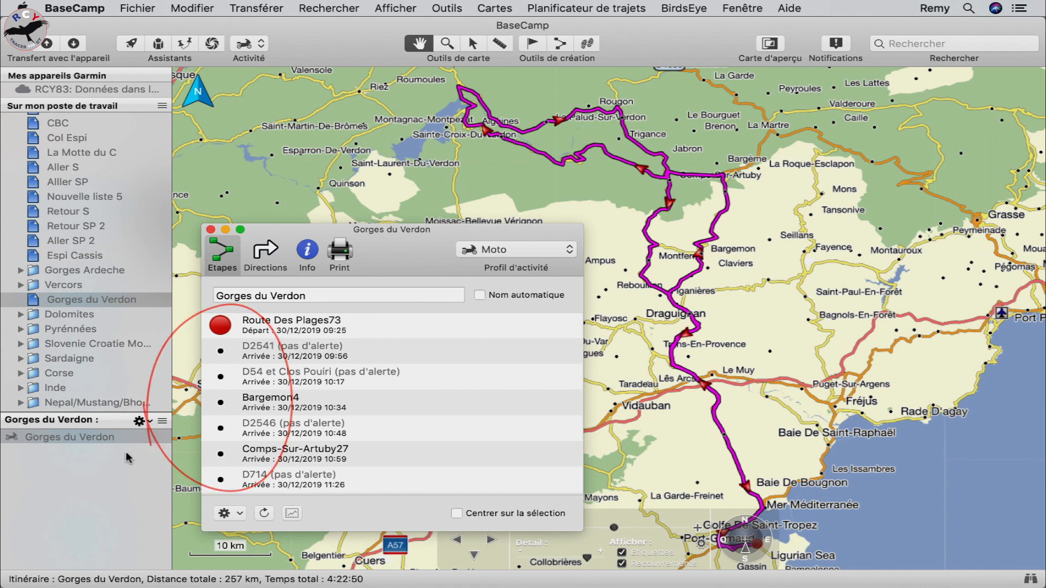
Change the symbol of all the route's waypoints, from the Route Des Plages73 departure to its arrival, to a red circle
left_click(358, 323)
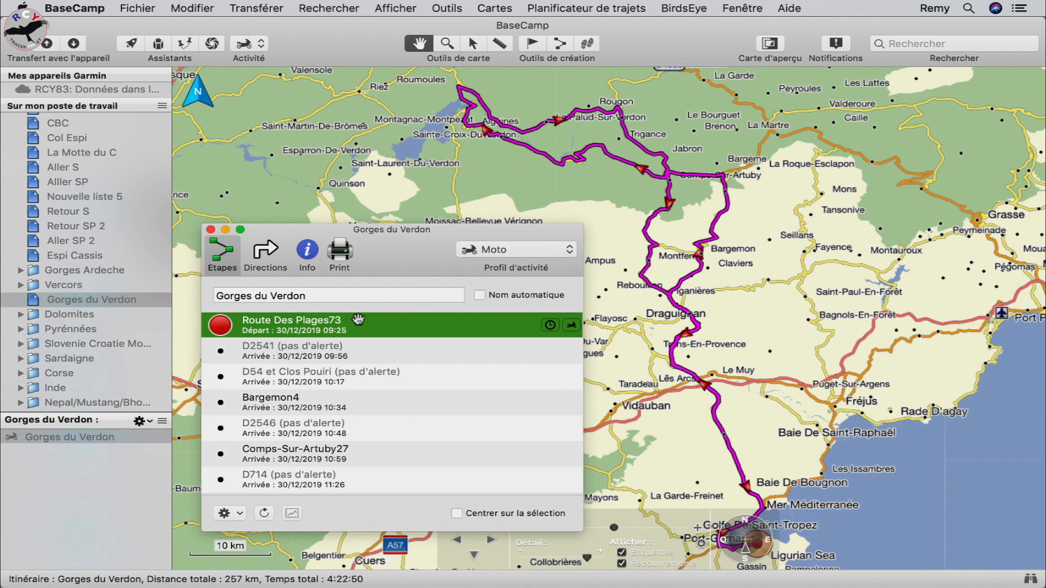
scroll(358, 321, "down", 5)
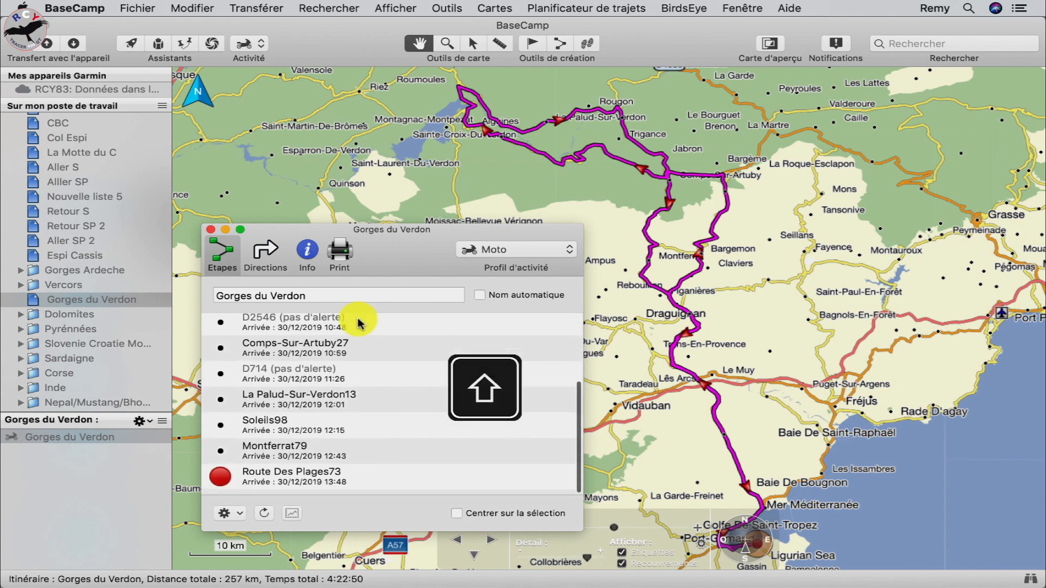
left_click(366, 483, "shift")
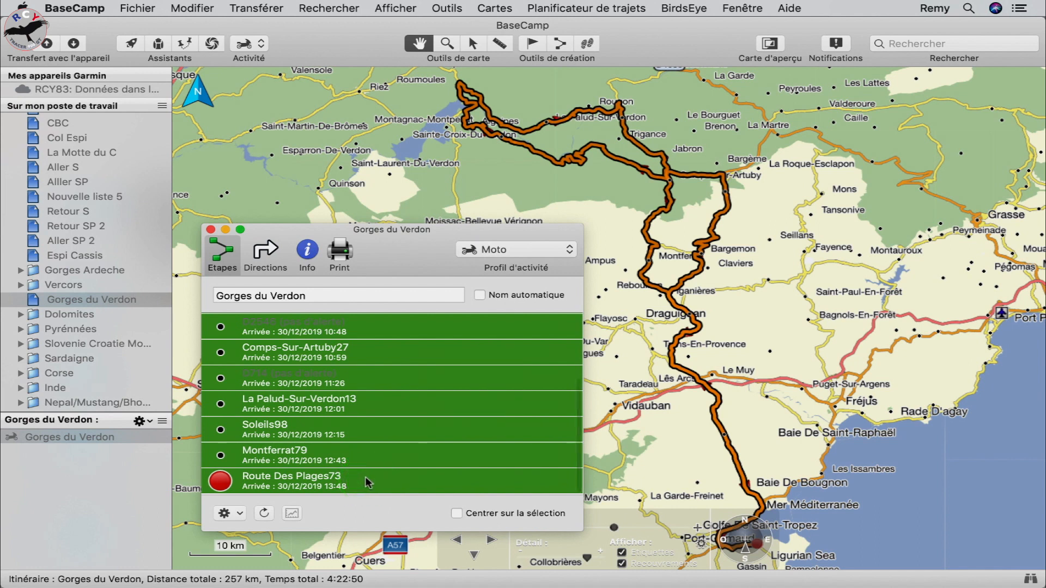
right_click(366, 484)
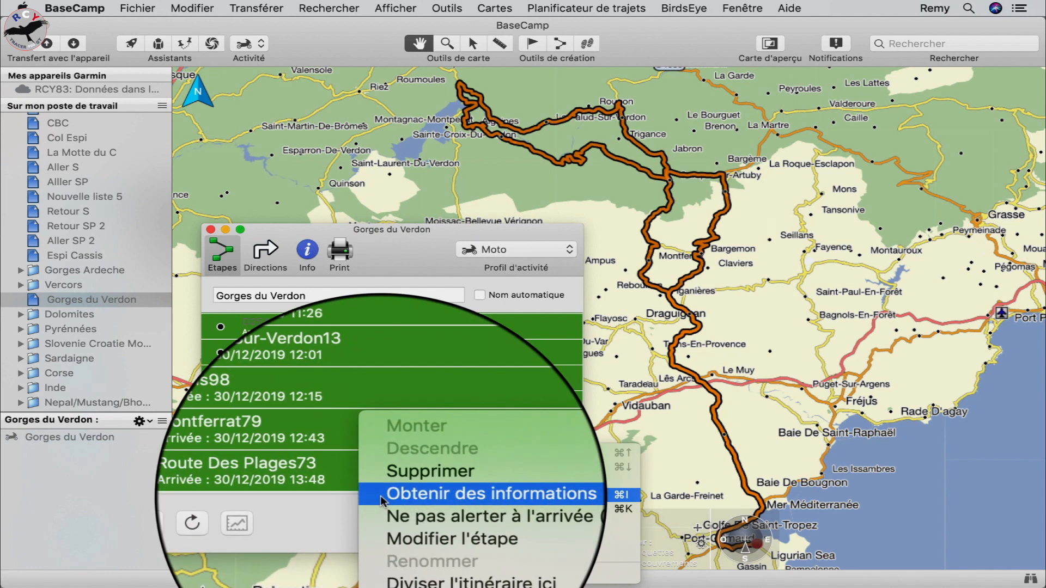
left_click(381, 496)
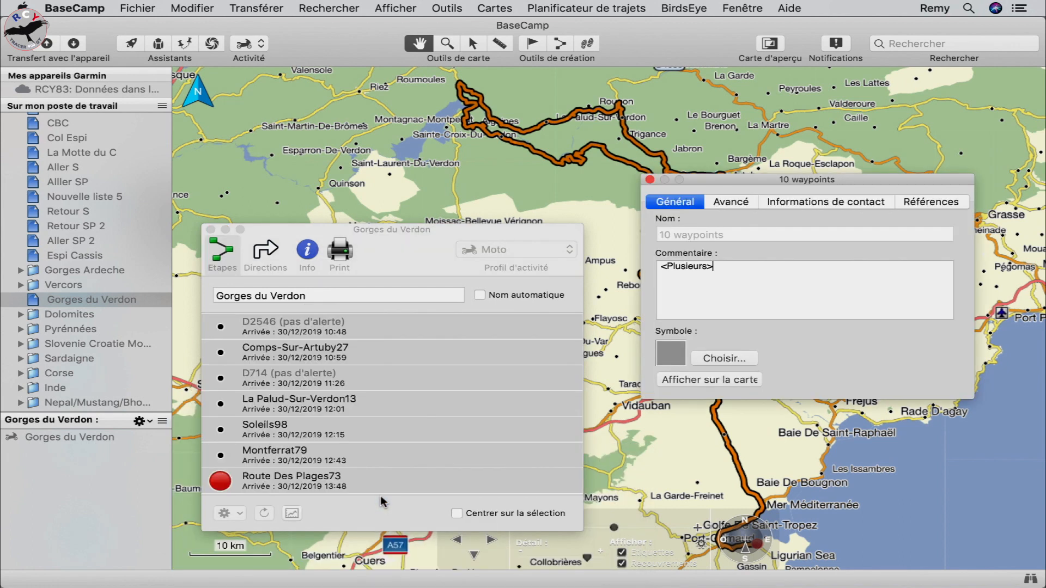
left_click(744, 359)
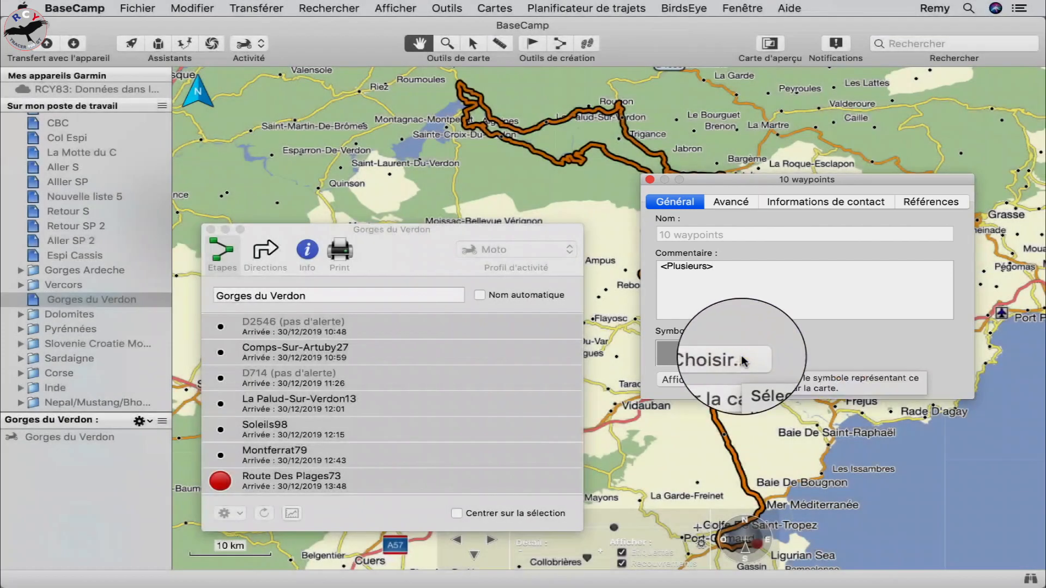
left_click(741, 355)
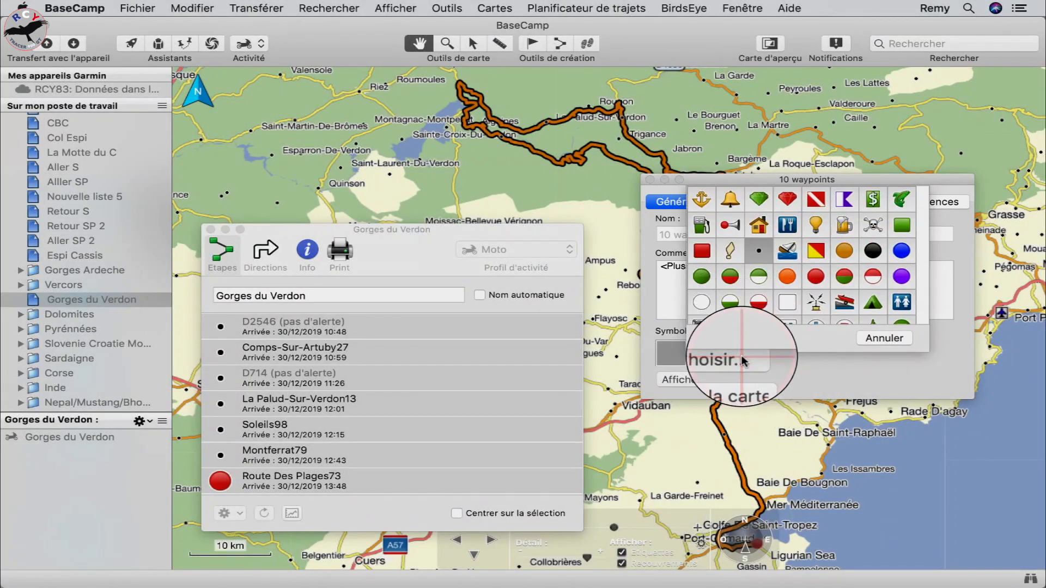
left_click(817, 279)
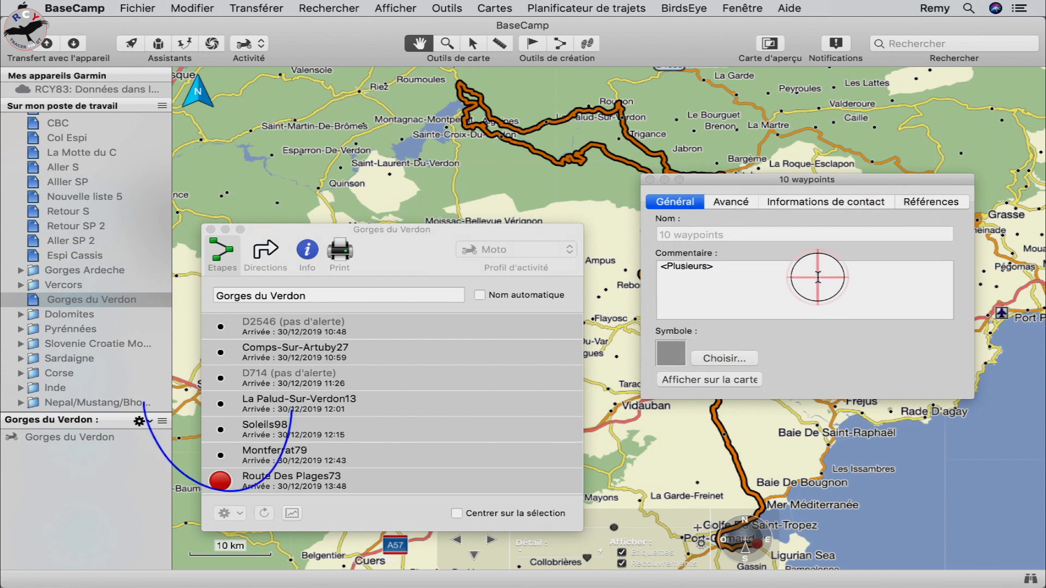
left_click(649, 179)
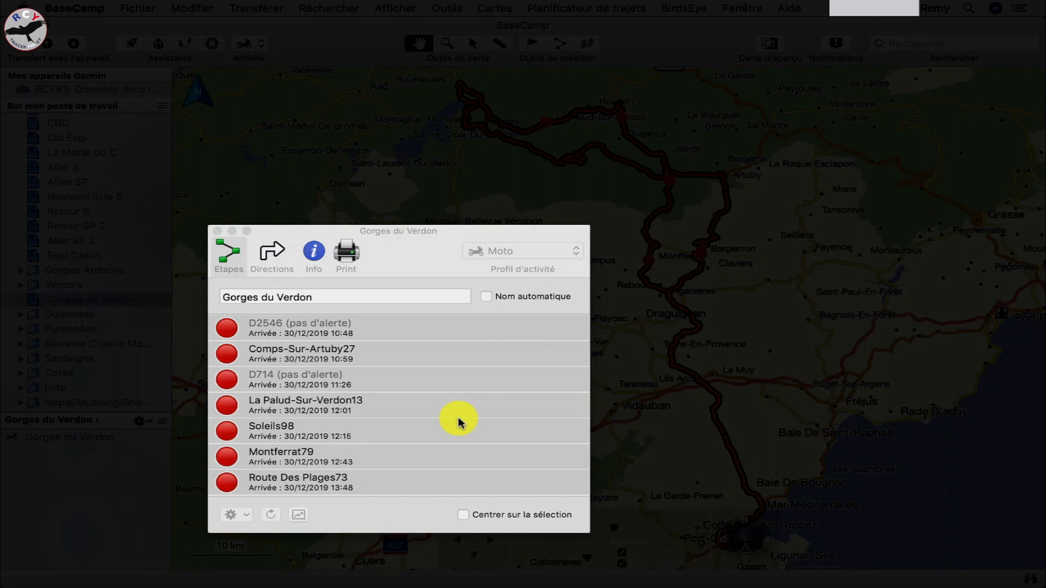
Locate the no-alert stages D2541, D54 et Clos Pouiri, D2546 and D714 on the map one by one
scroll(460, 422, "up", 4)
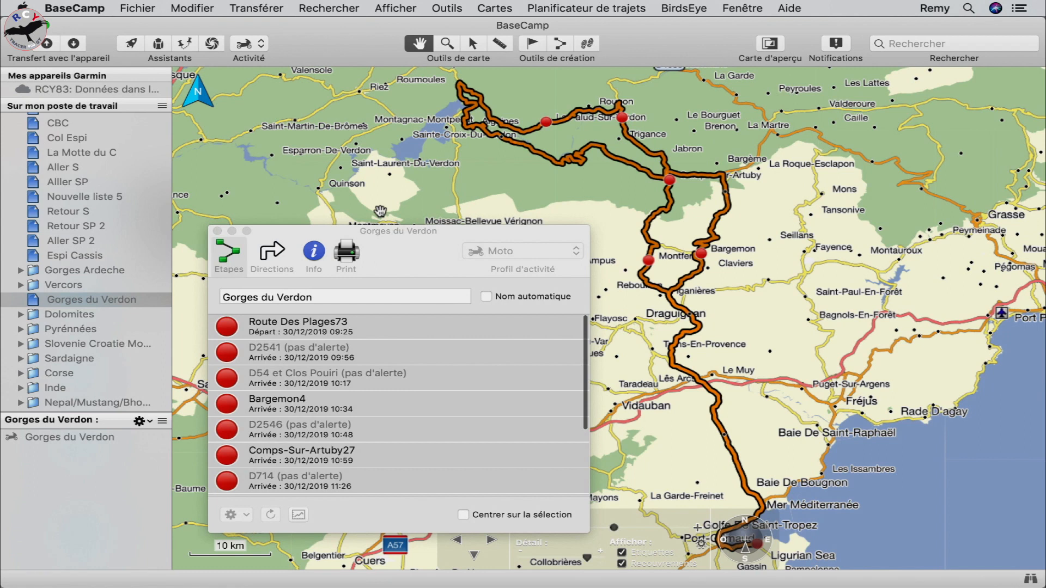
left_click(422, 355)
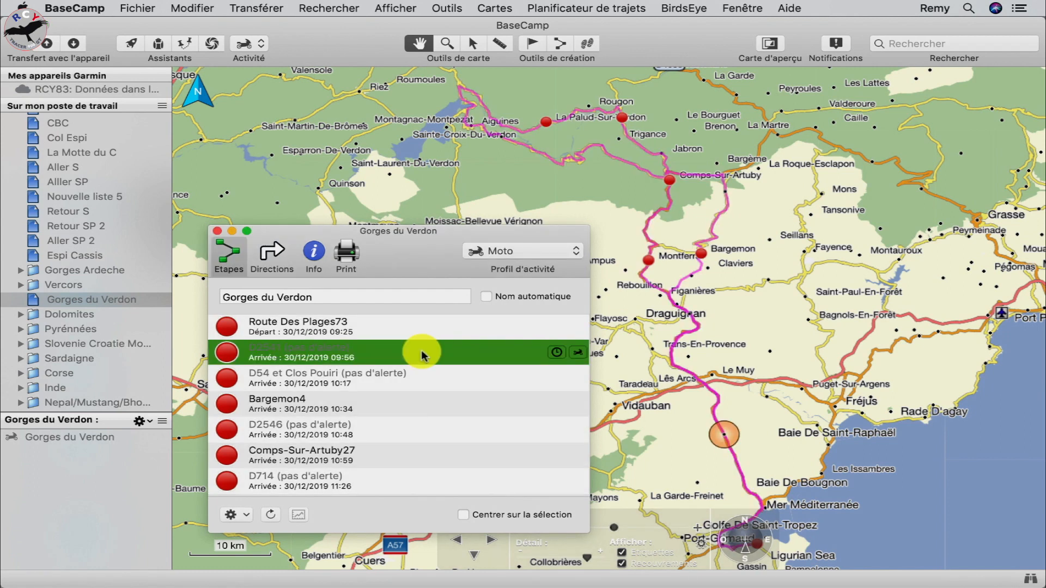
left_click(420, 380)
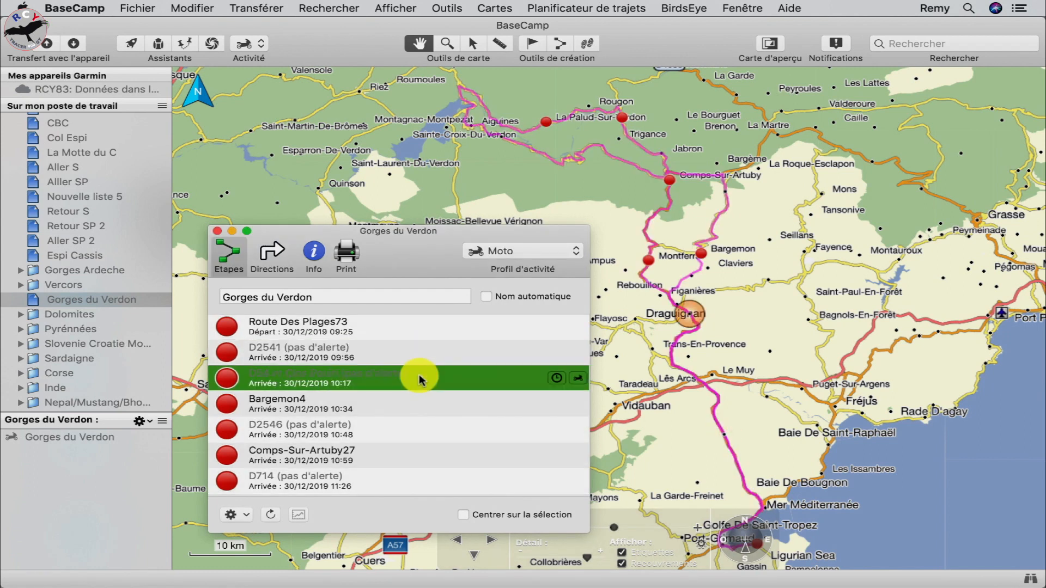
left_click(415, 428)
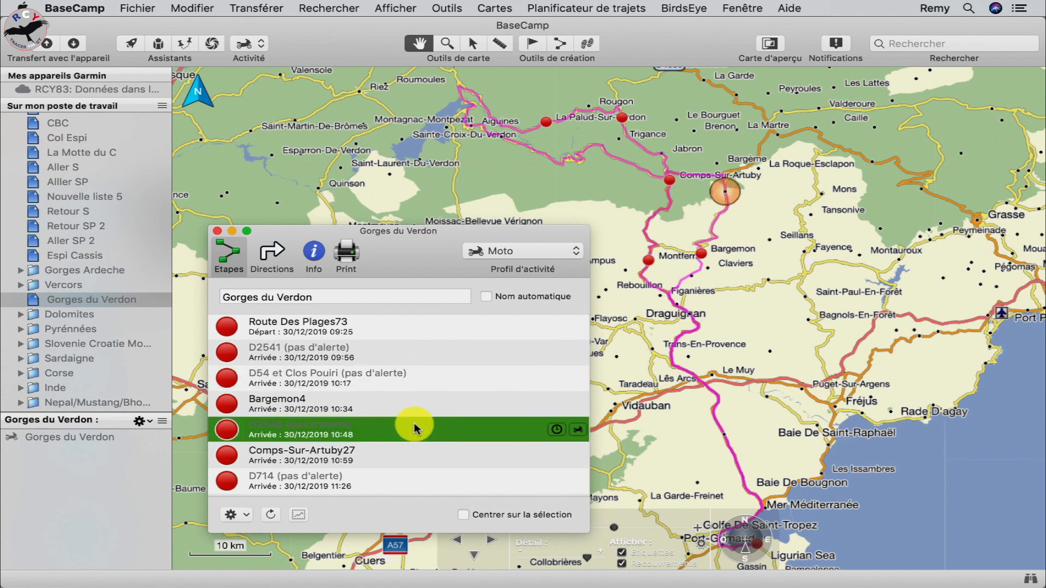
left_click(413, 481)
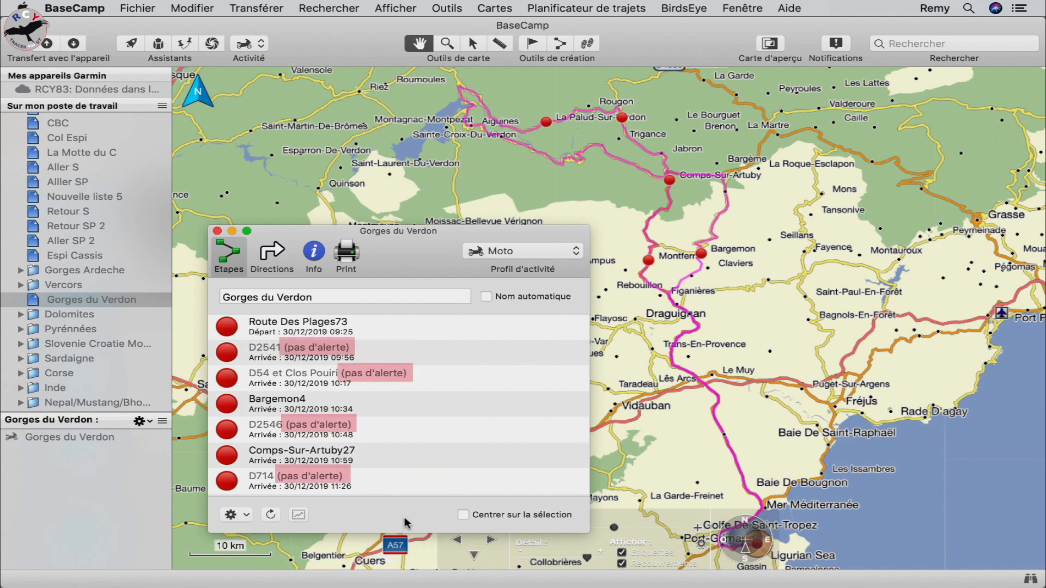
left_click(528, 402)
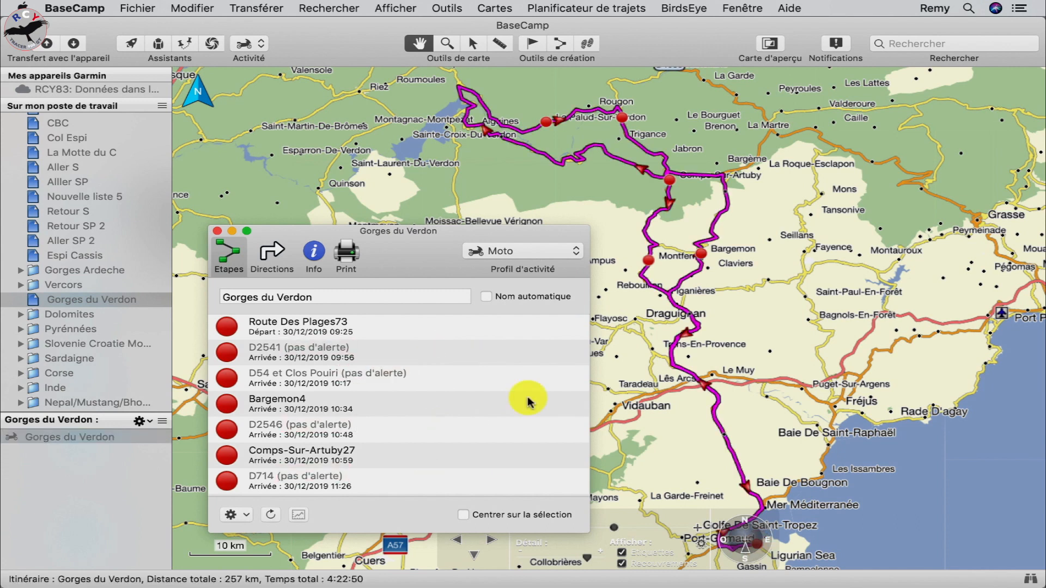
Turn on the arrival alert for D2541, D54 et Clos Pouiri, D2546 and D714 together, and close the route properties
left_click(418, 344)
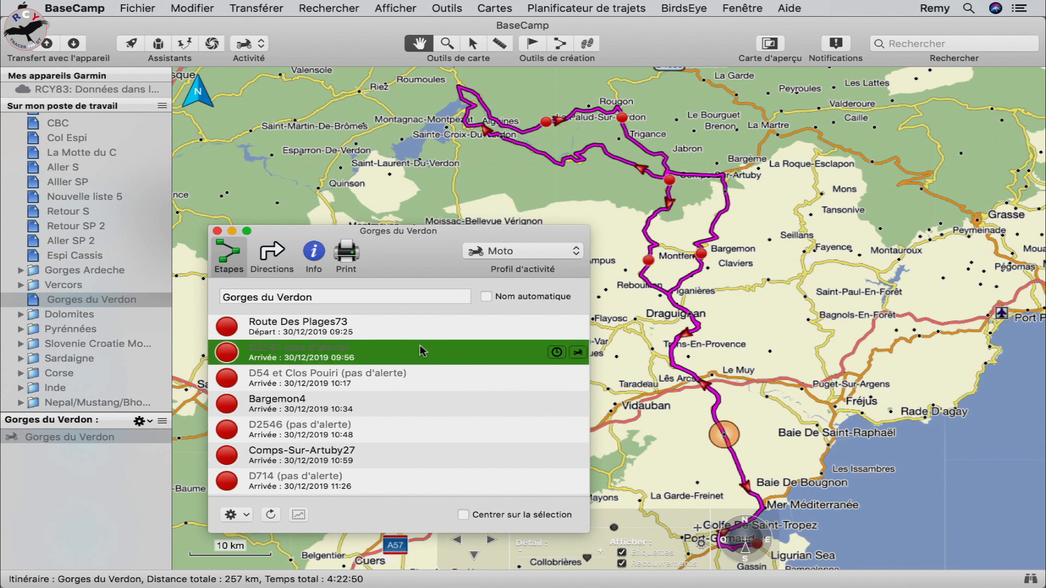
left_click(409, 383, "super")
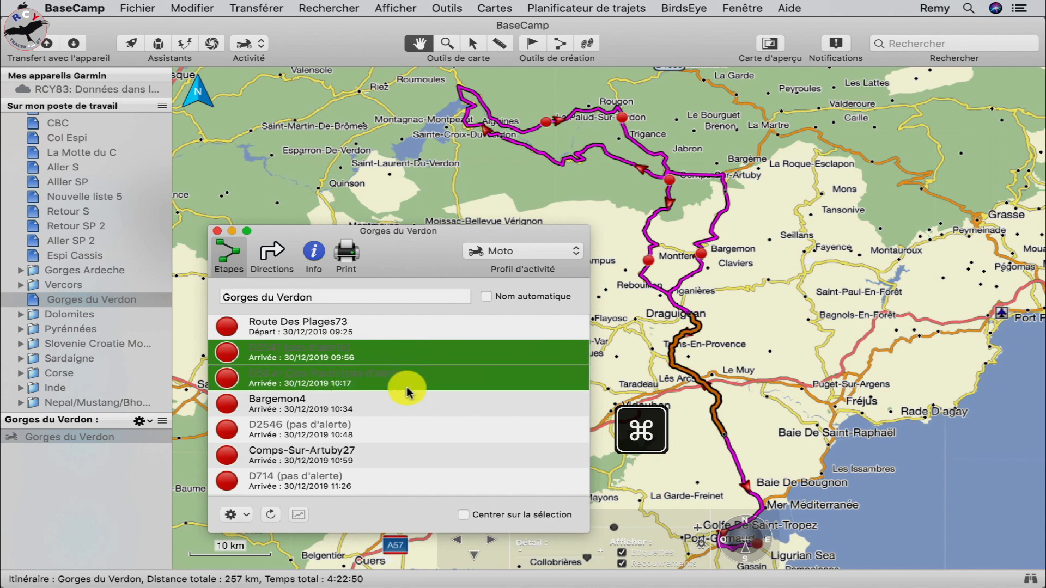
left_click(403, 435, "super")
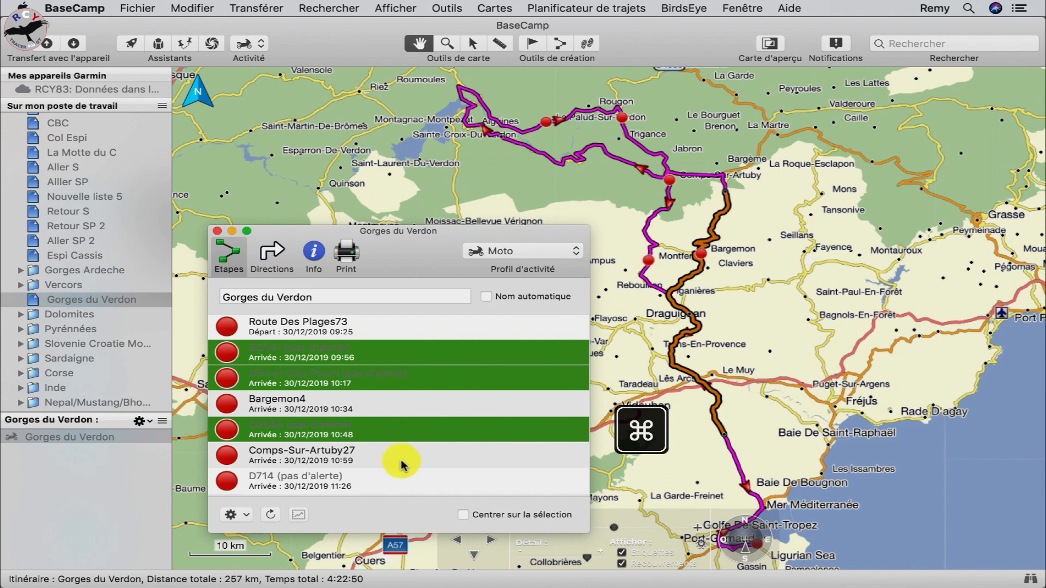
left_click(397, 480, "super")
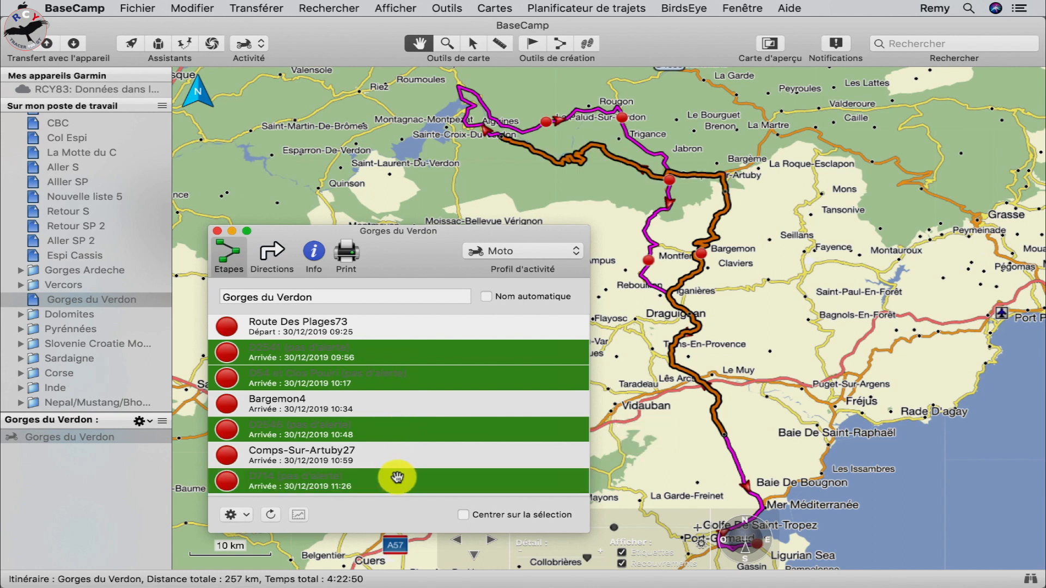
right_click(398, 479)
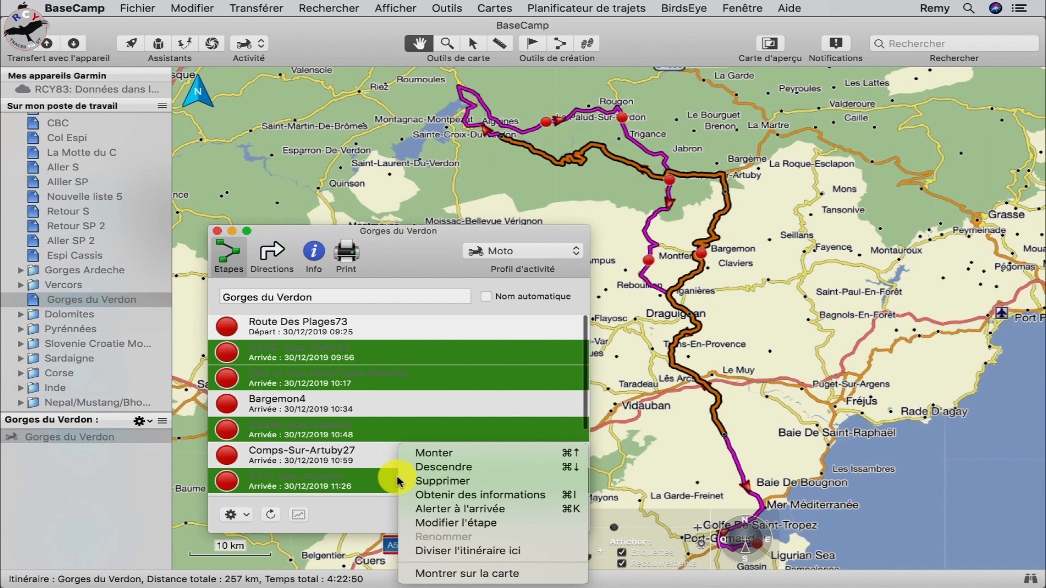
left_click(419, 511)
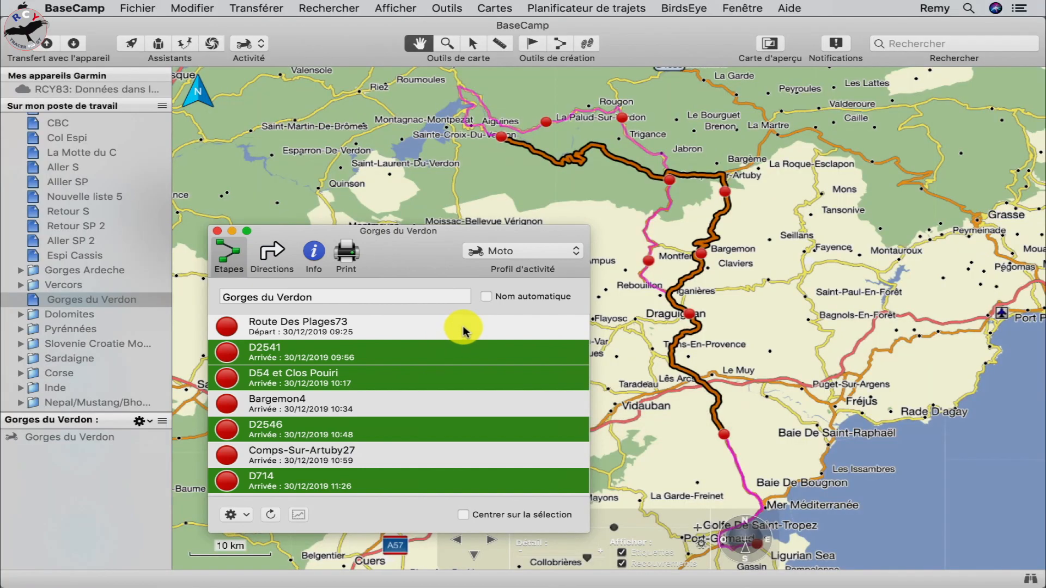
left_click(463, 325)
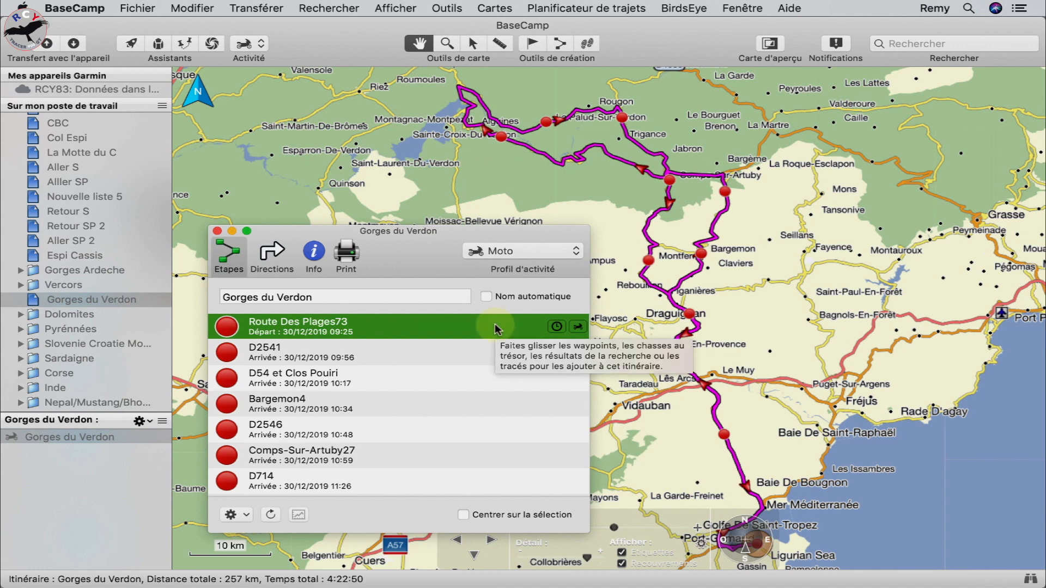
left_click(217, 232)
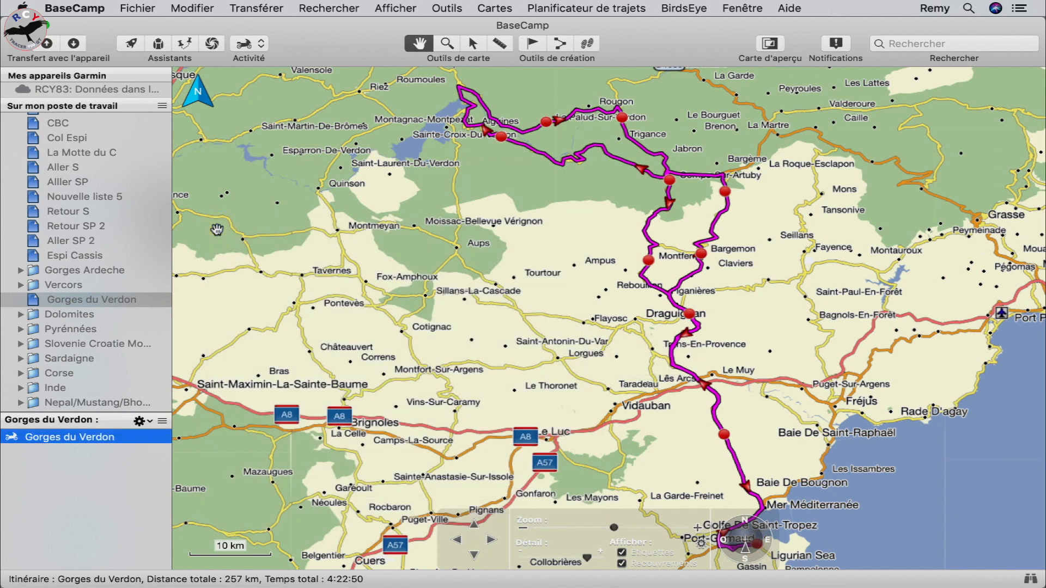
Move the D2541 waypoint slightly east of the road and inspect its offset from the route up close
left_click_drag(723, 434, 726, 434)
scroll(718, 443, "up", 5)
scroll(754, 425, "up", 3)
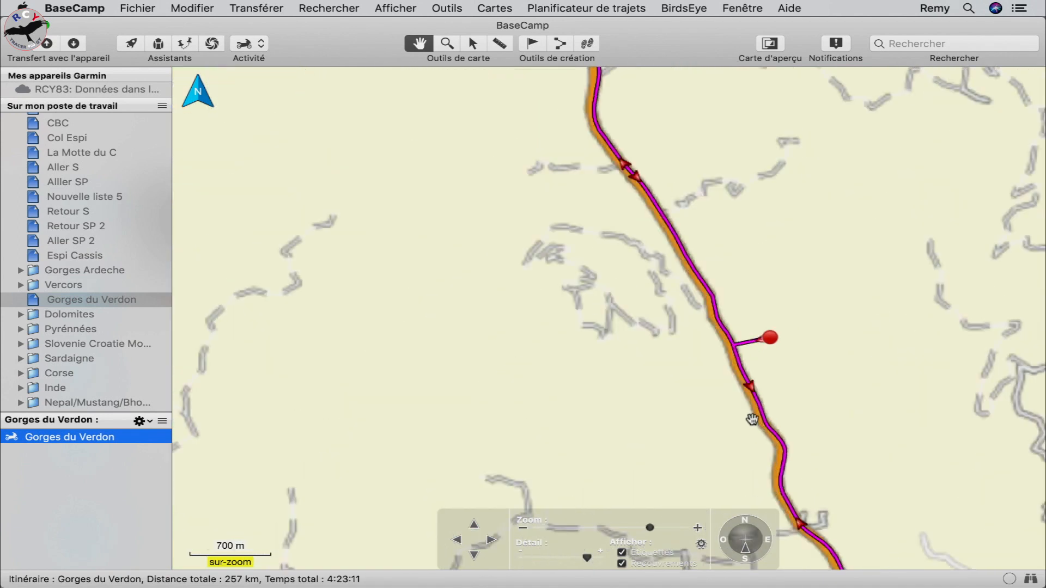
scroll(753, 425, "up", 1)
scroll(752, 350, "up", 3)
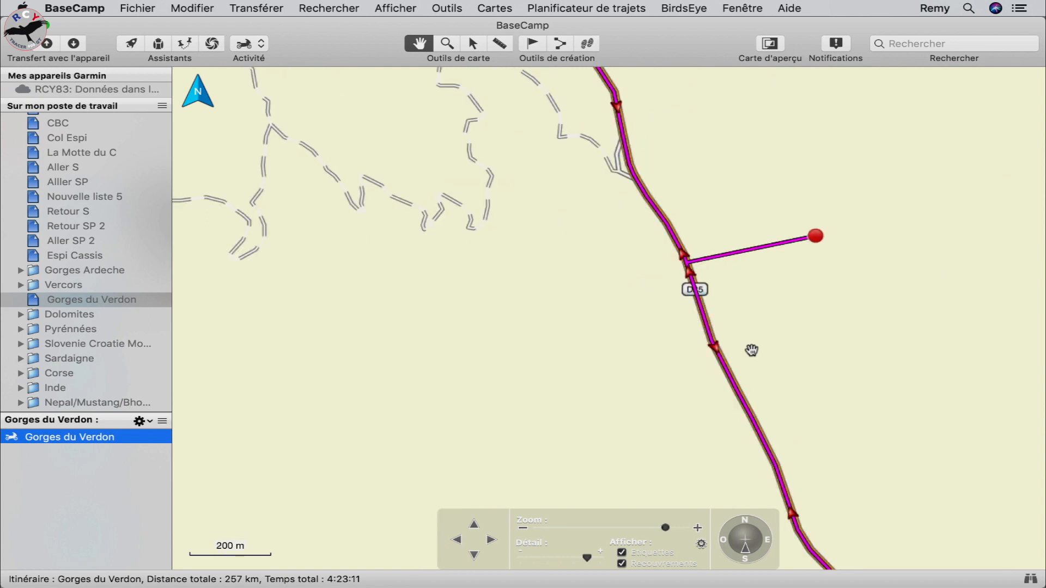
scroll(751, 350, "up", 2)
left_click_drag(768, 238, 732, 369)
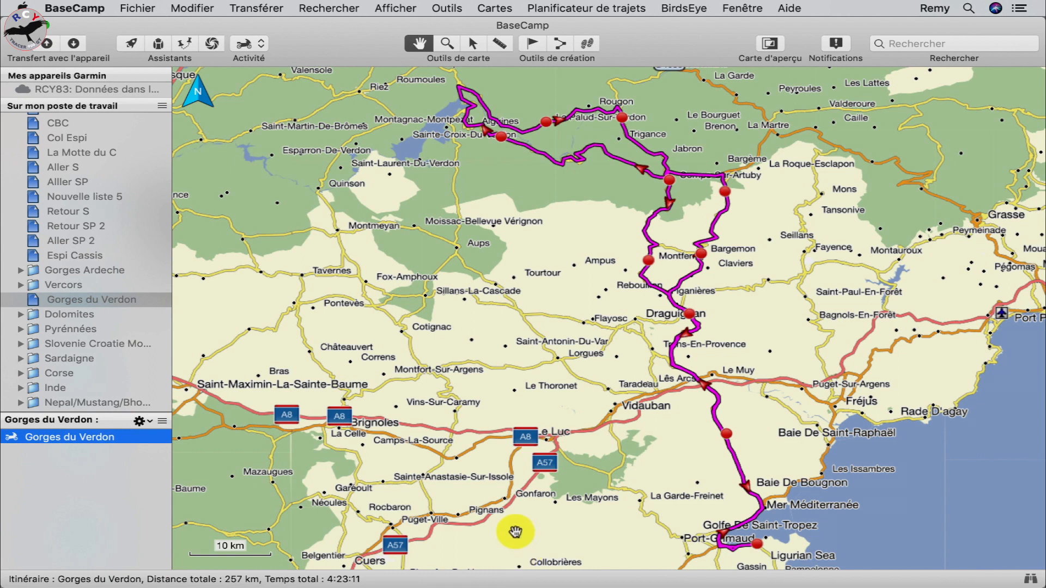
Display the navigation buttons on the map
left_click(391, 8)
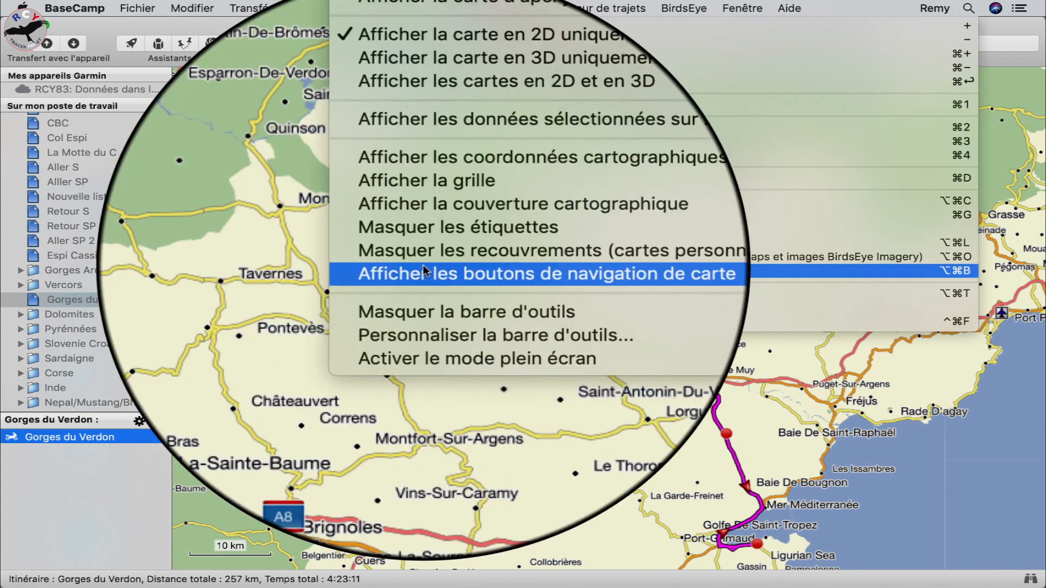
left_click(423, 270)
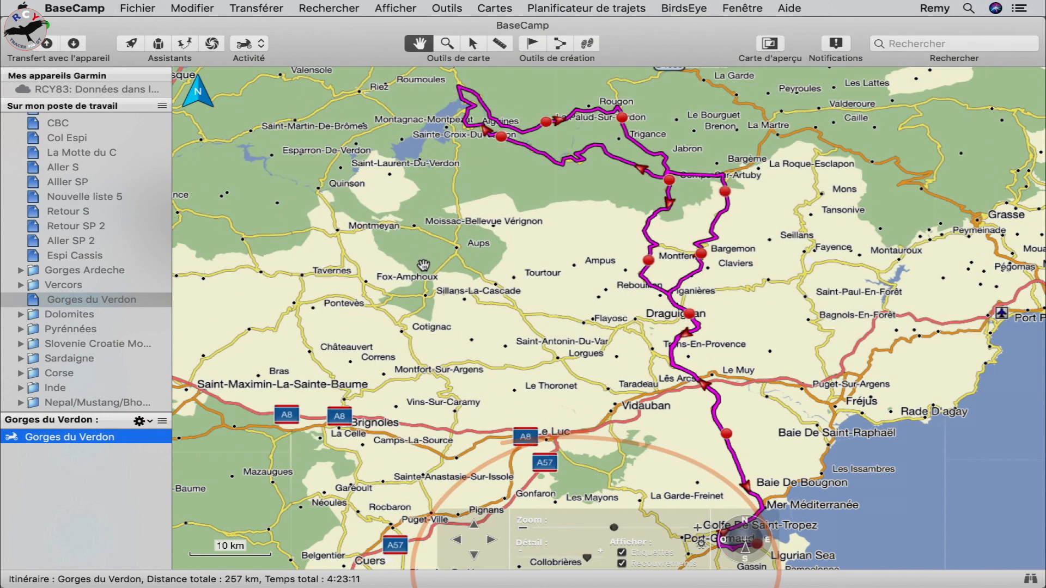
Move the off-road D2541 waypoint back exactly onto the D25 road and confirm the move
left_click_drag(594, 265, 574, 415)
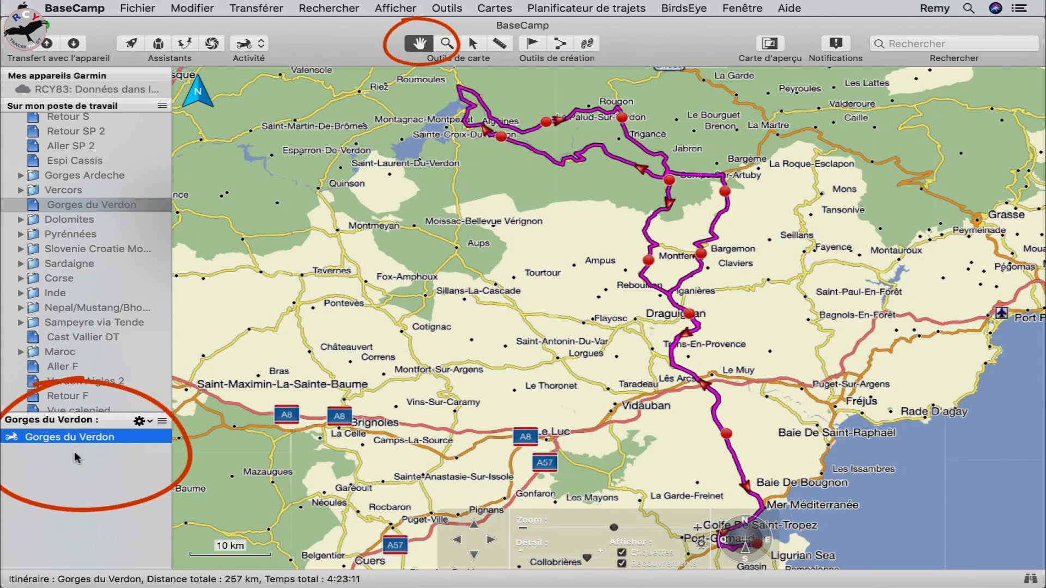
mouse_move(672, 457)
left_mouse_down()
mouse_move(638, 458)
mouse_move(659, 458)
left_mouse_up()
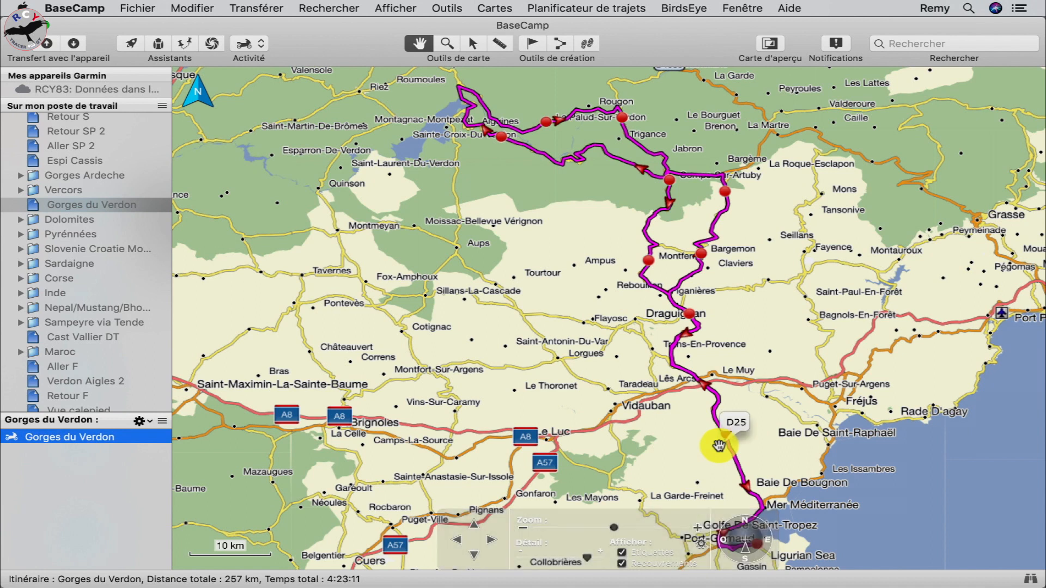
scroll(719, 446, "up", 5)
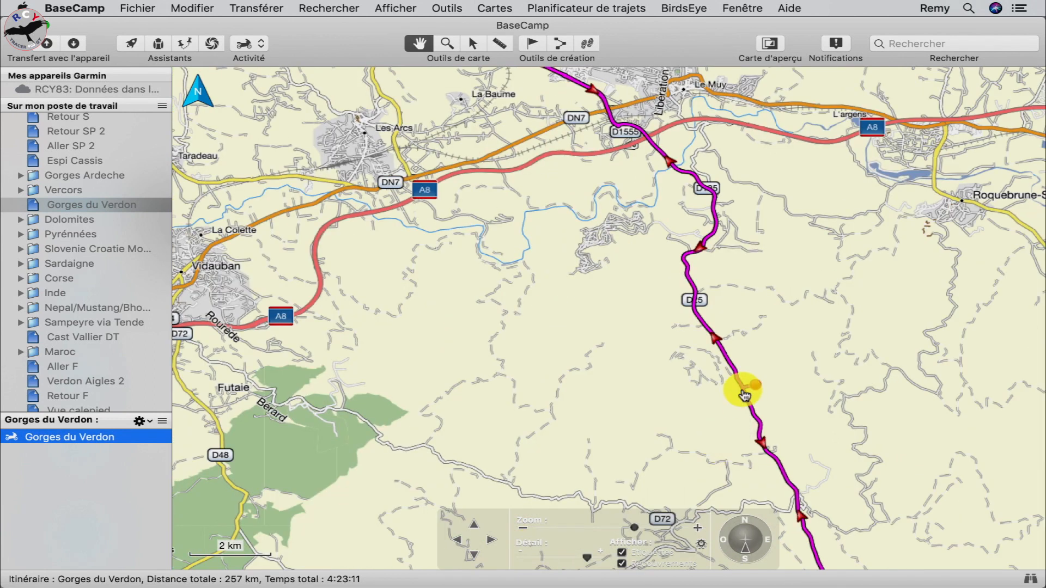
scroll(744, 395, "up", 4)
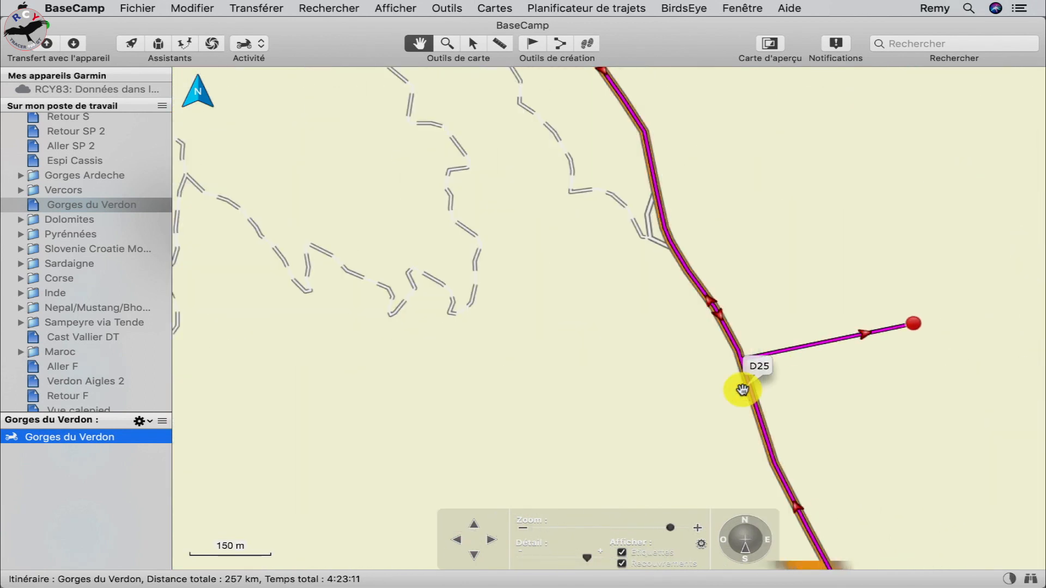
scroll(742, 390, "up", 1)
left_click_drag(863, 334, 709, 376)
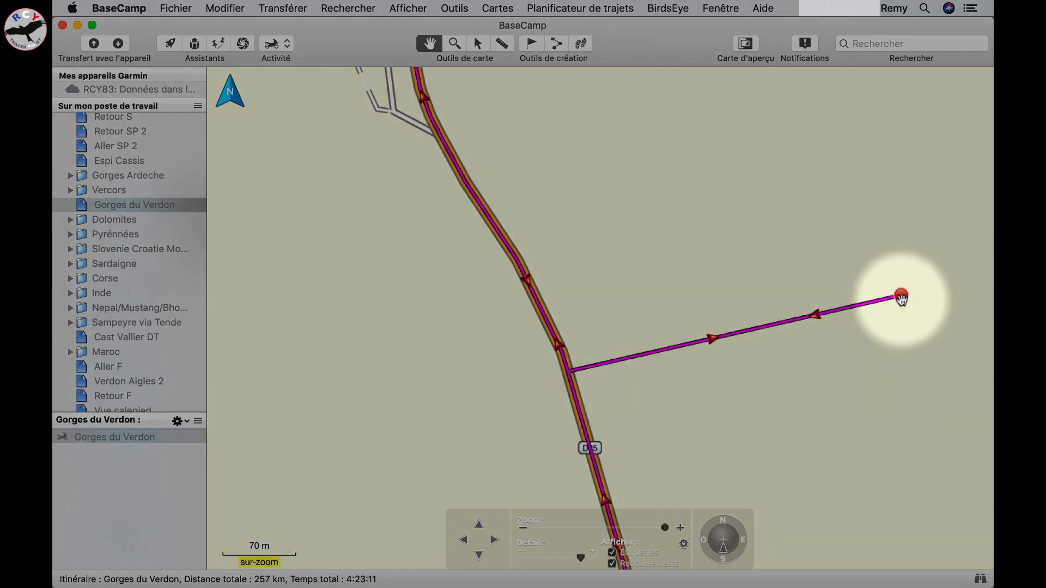
left_click_drag(901, 295, 568, 371)
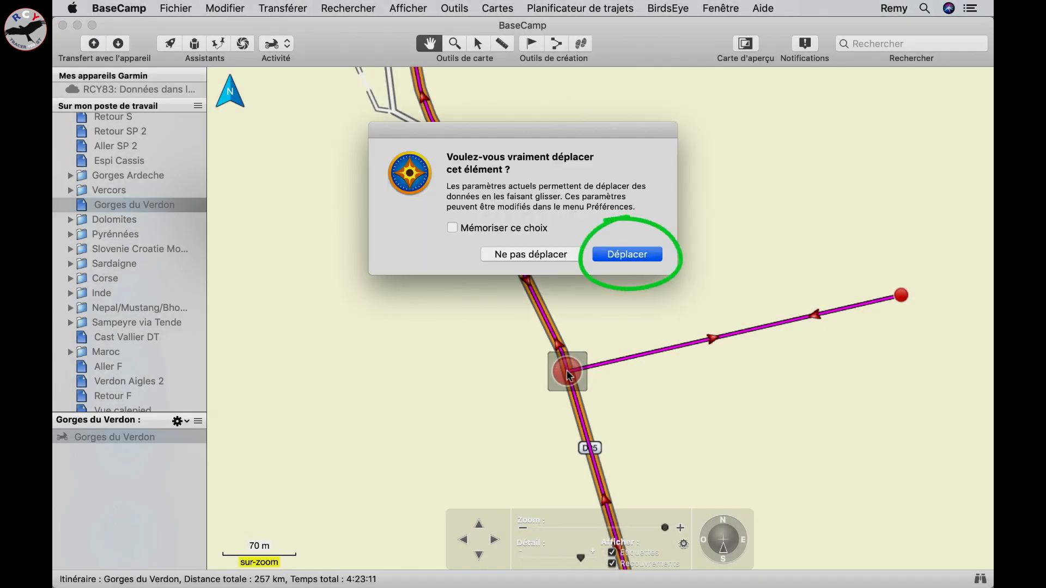
key("Return")
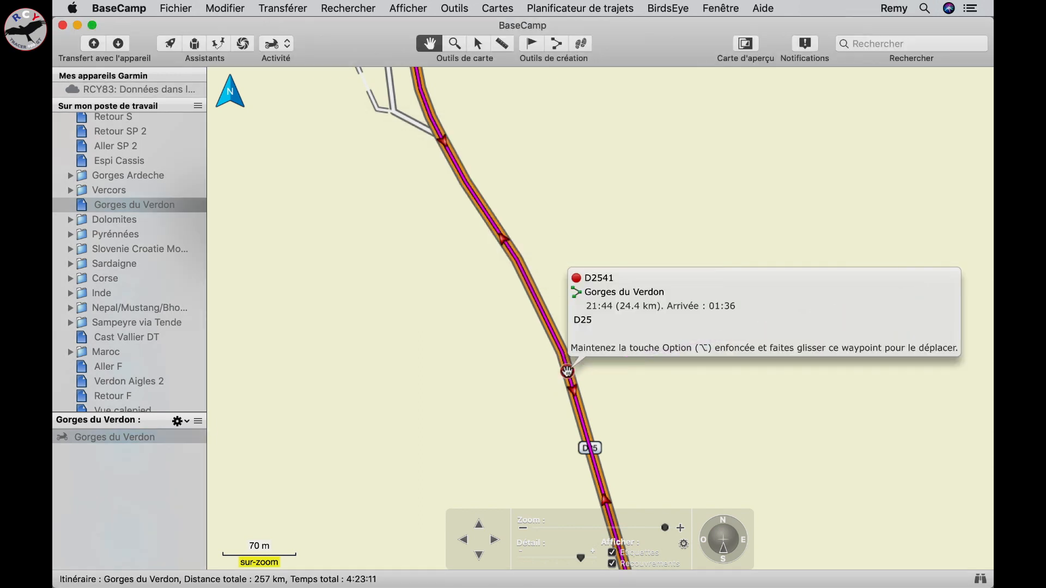
Move the Comps-Sur-Artuby waypoint from the side street onto the main road near La Banque Postale and confirm
scroll(586, 371, "down", 1)
scroll(586, 371, "down", 5)
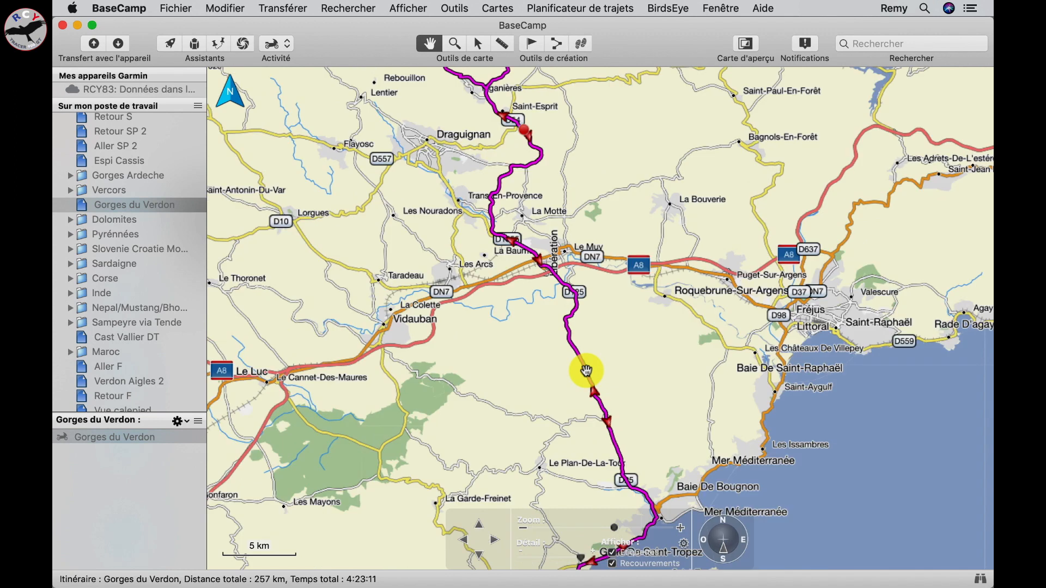
left_click_drag(539, 317, 549, 432)
left_click_drag(580, 269, 608, 434)
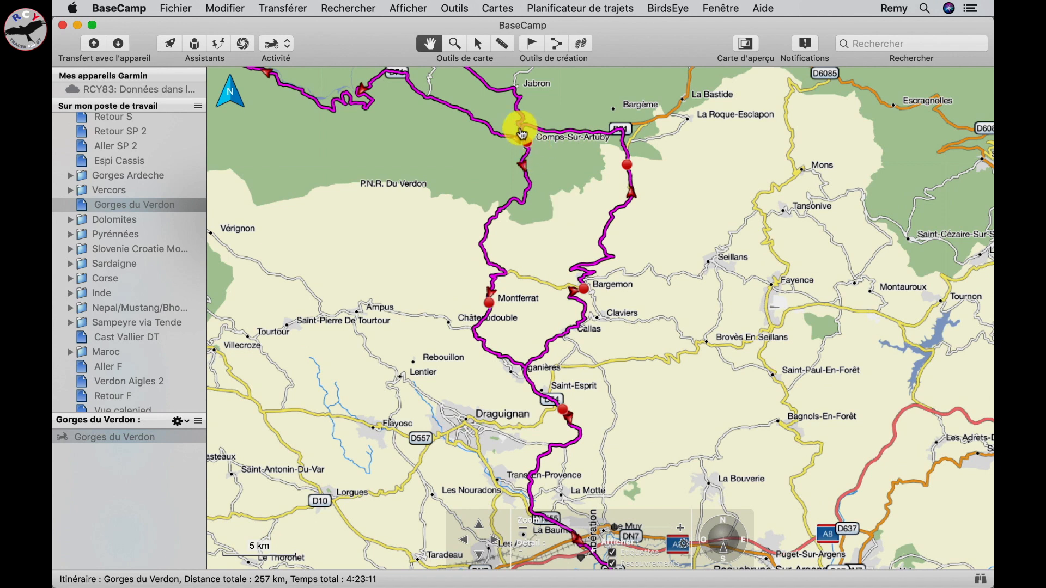
scroll(522, 133, "up", 10)
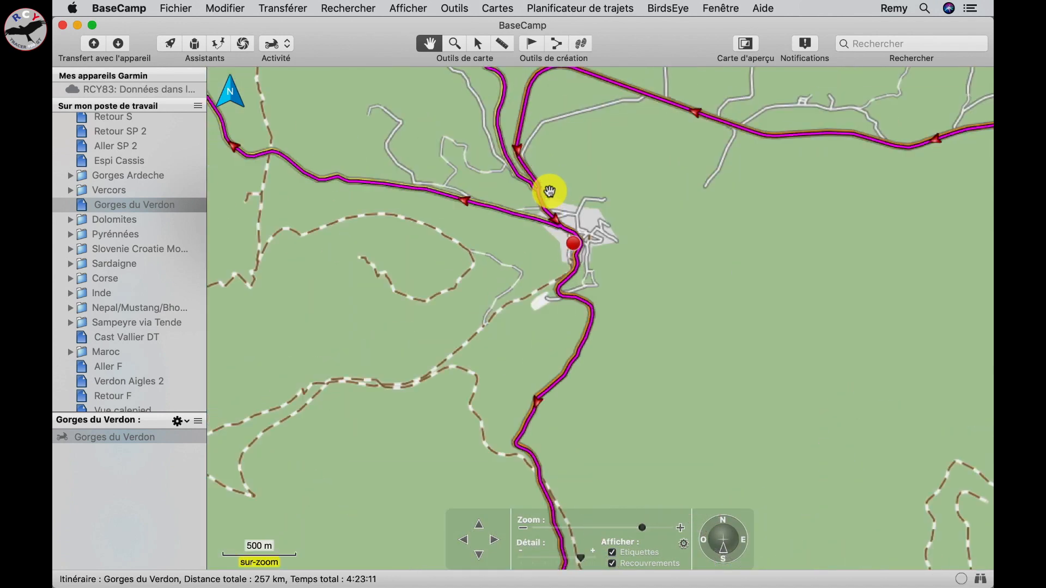
scroll(549, 191, "up", 5)
scroll(618, 319, "up", 7)
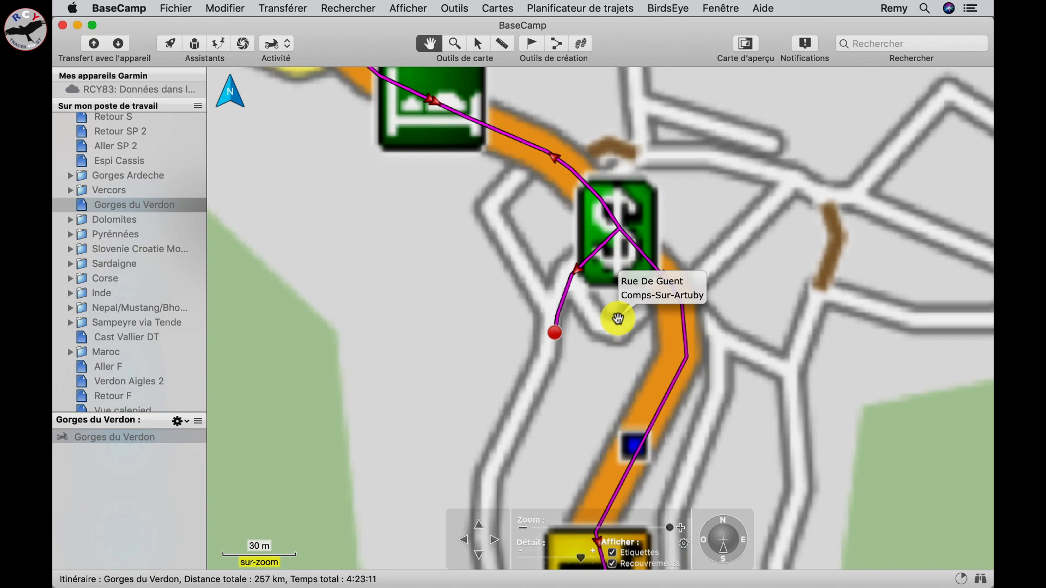
scroll(618, 319, "up", 2)
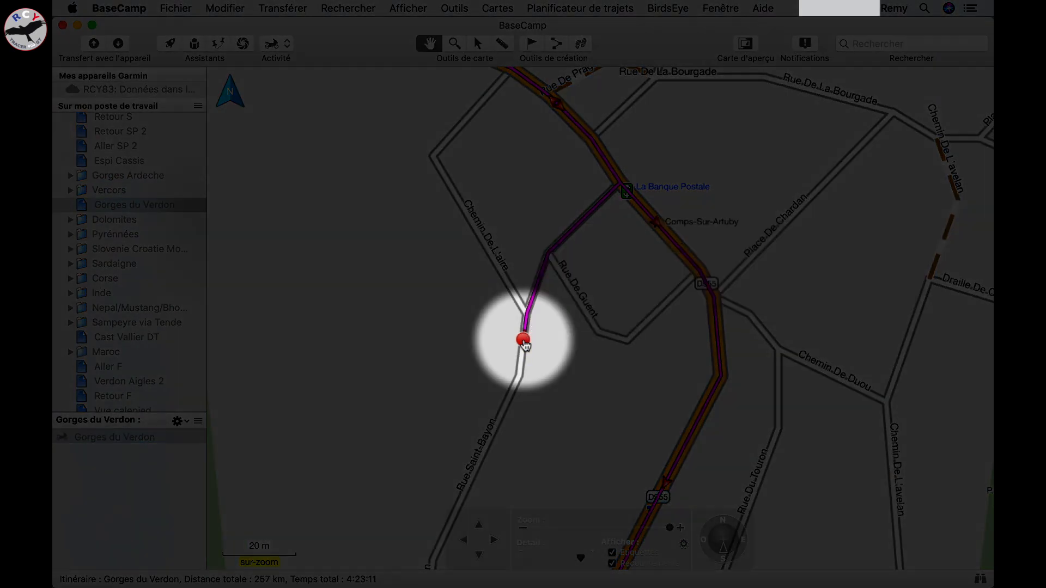
left_click_drag(523, 339, 619, 184)
key("Return")
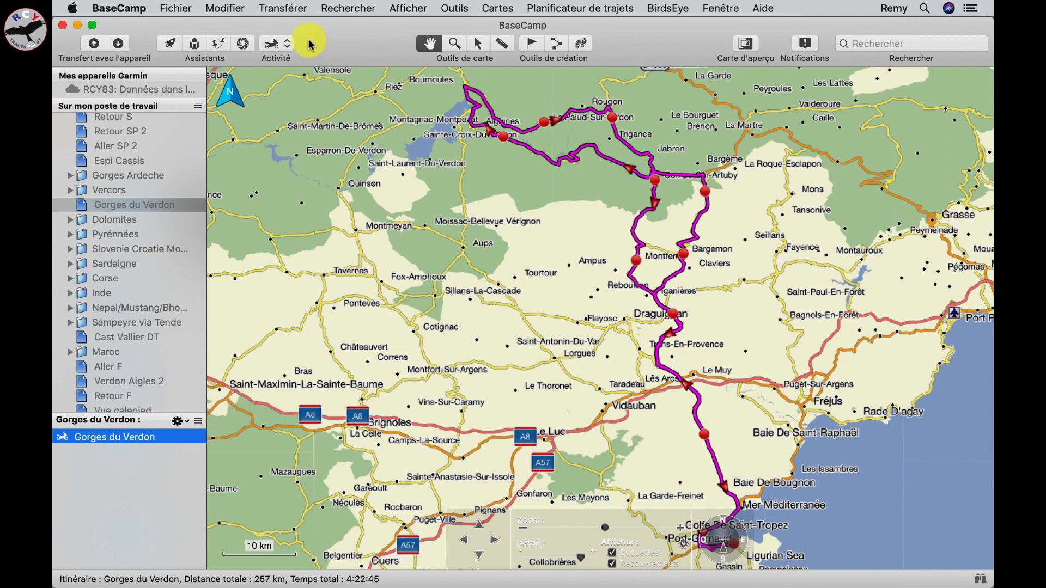
Open the preferences and view the route definition settings (Définition d'itinéraires)
left_click(120, 13)
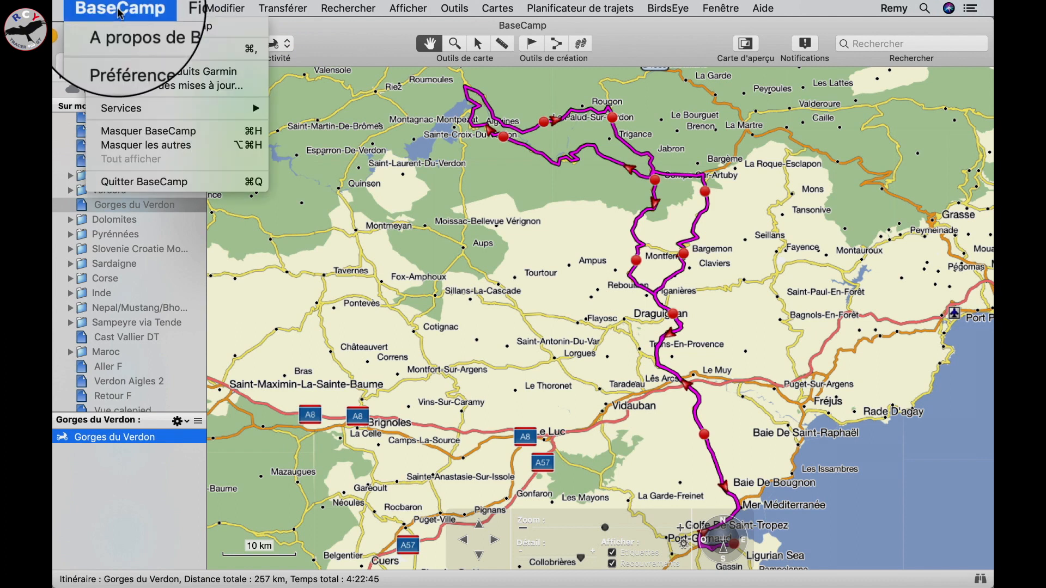
left_click(131, 49)
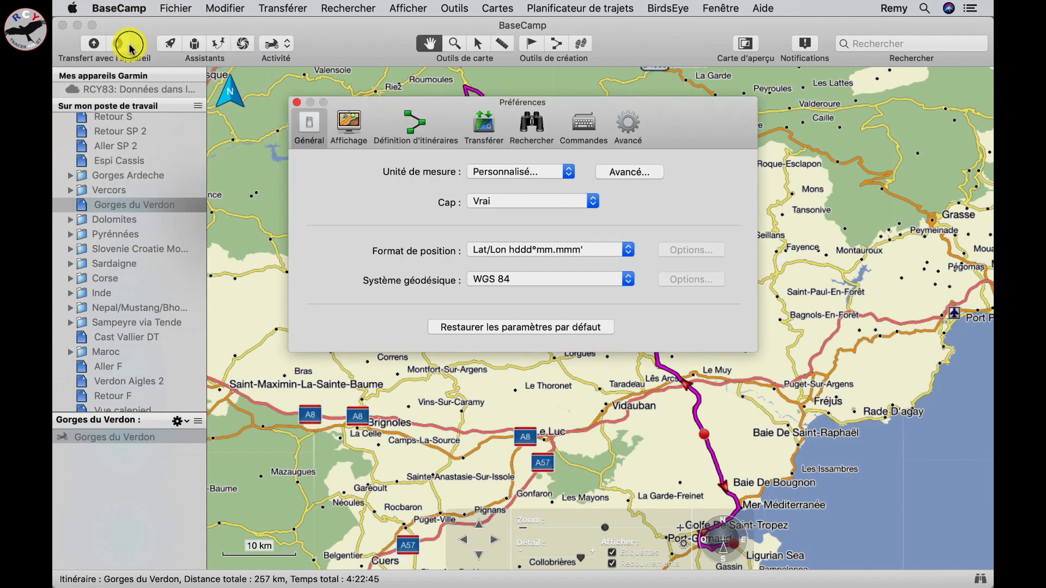
left_click(414, 127)
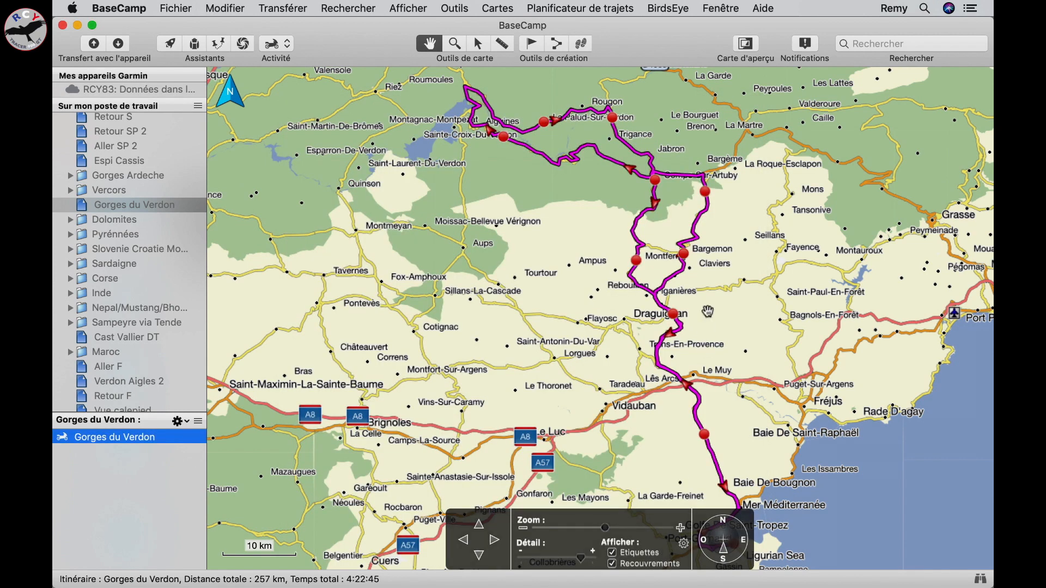
Reroute the Bargemon section from the Chemin Du Clos and Rue Marceau junction through the hairpin bend west of the village
scroll(690, 259, "up", 10)
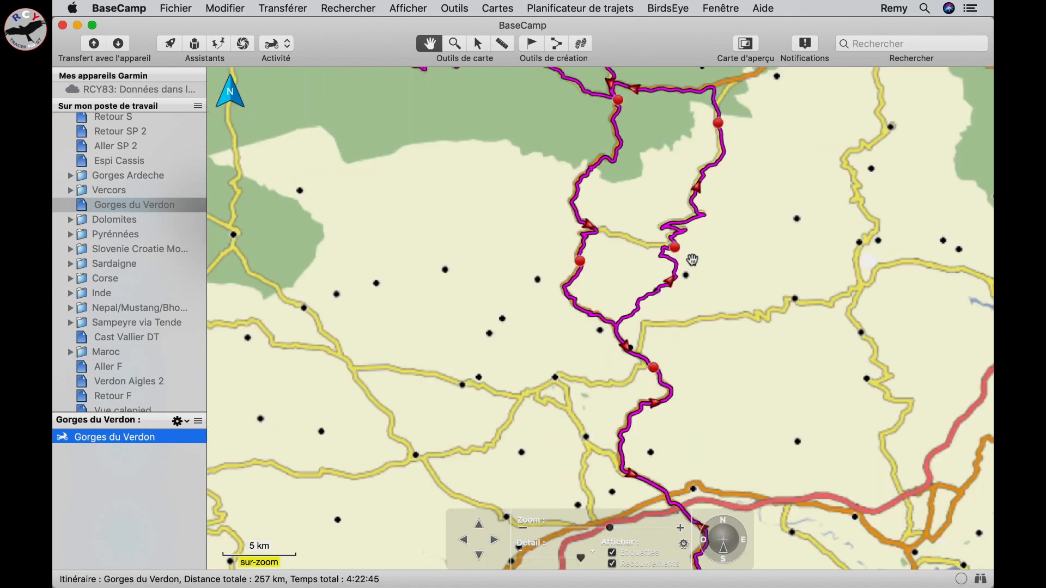
scroll(626, 228, "up", 8)
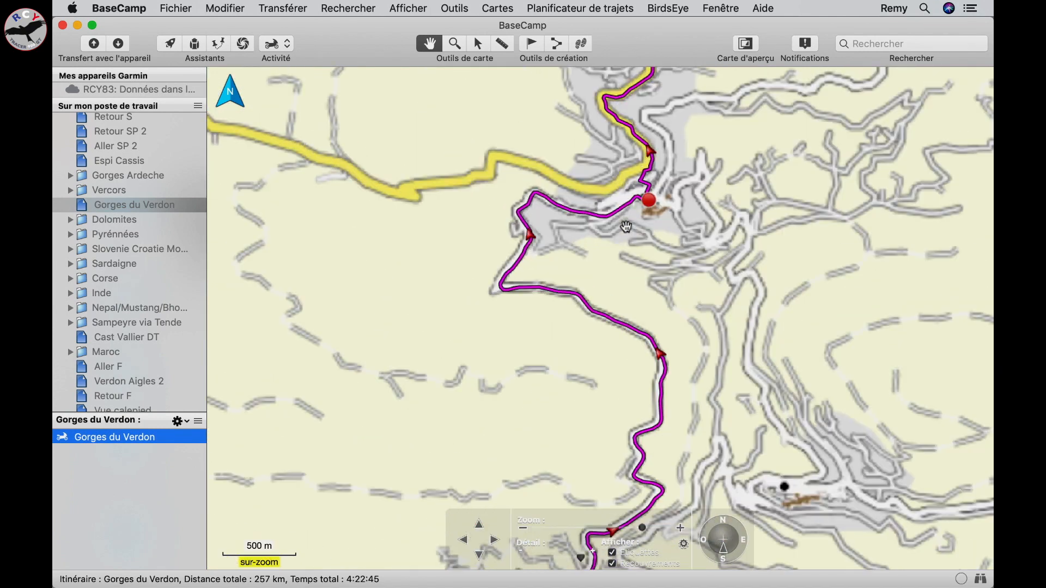
scroll(667, 147, "up", 5)
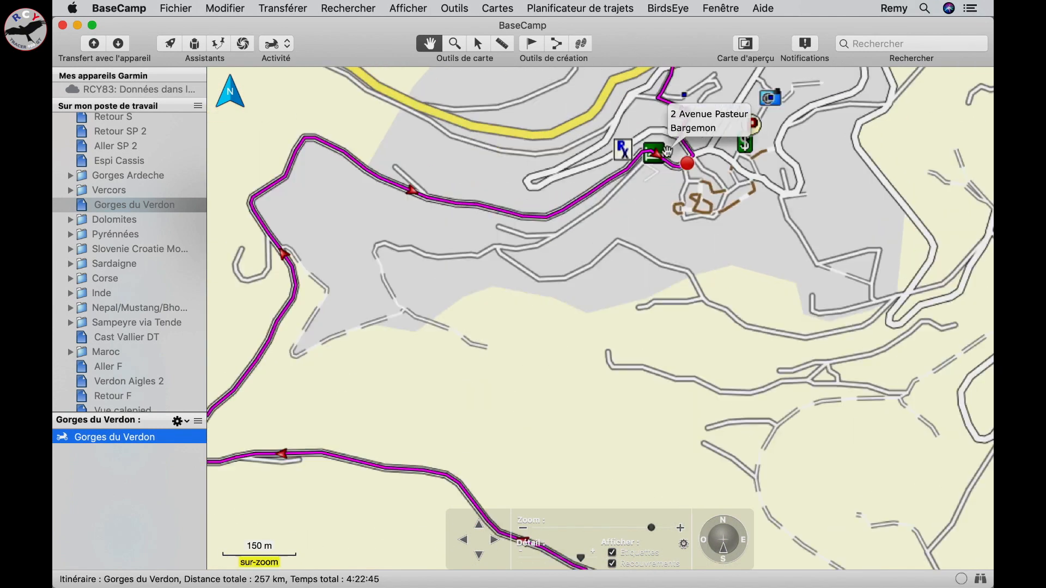
left_click_drag(656, 113, 671, 314)
mouse_move(755, 361)
left_mouse_down()
mouse_move(735, 345)
mouse_move(740, 262)
mouse_move(691, 244)
mouse_move(750, 158)
left_mouse_up()
mouse_move(761, 371)
left_mouse_down()
mouse_move(686, 334)
mouse_move(395, 439)
mouse_move(568, 330)
mouse_move(610, 251)
mouse_move(706, 189)
left_mouse_up()
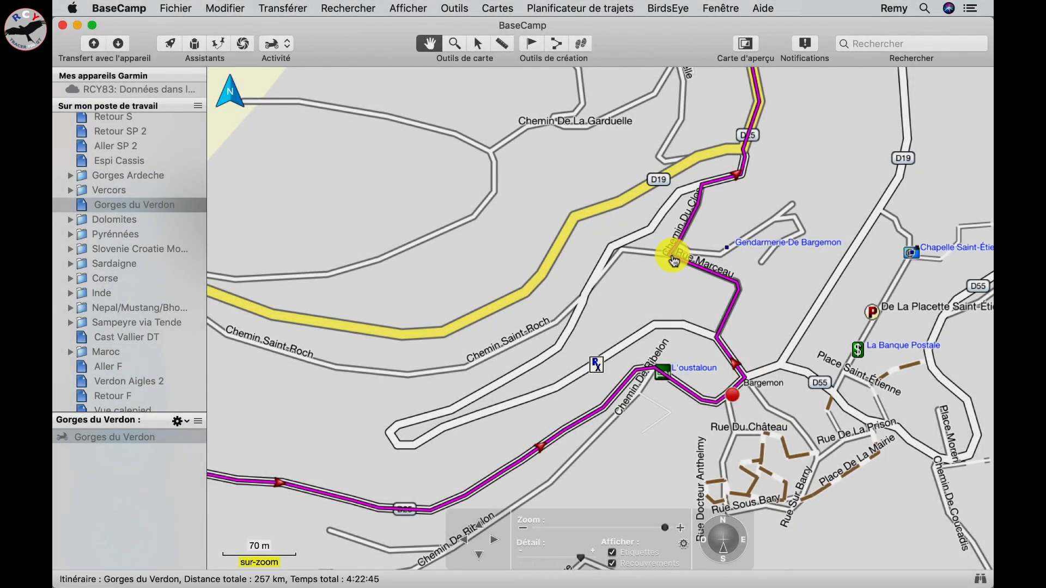
mouse_move(674, 261)
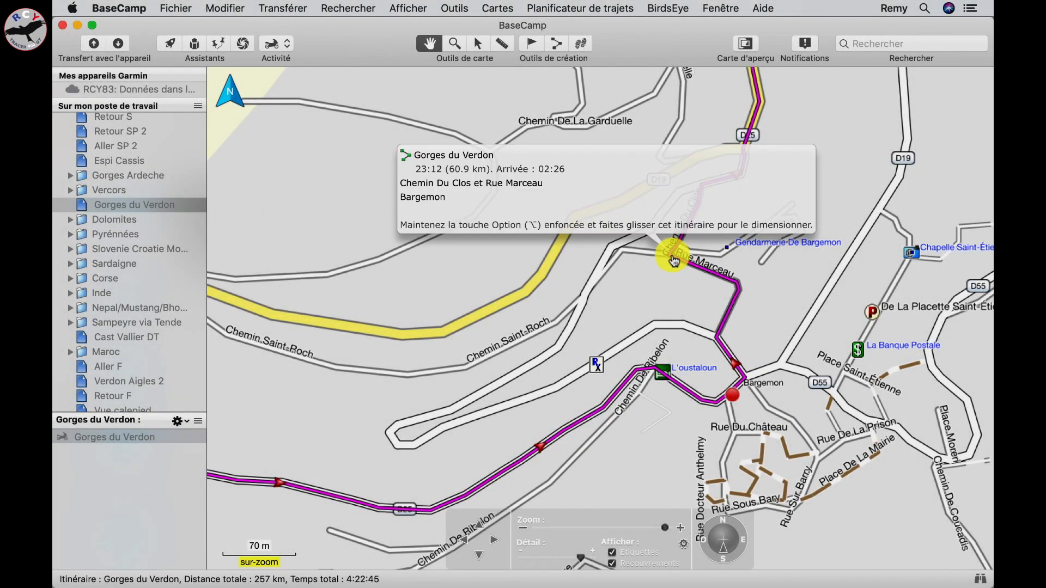
left_click_drag(674, 261, 395, 440)
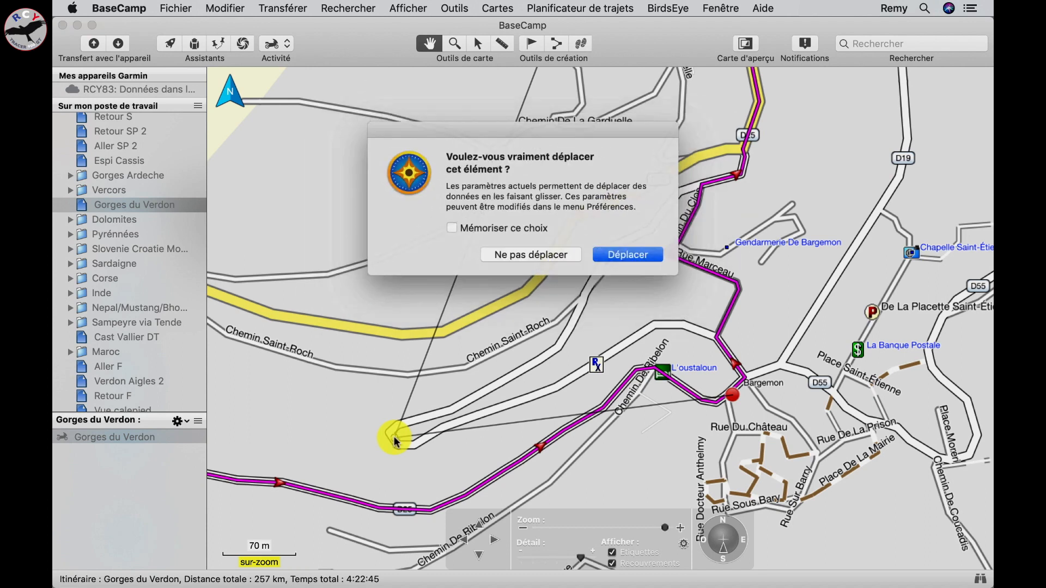
key("Return")
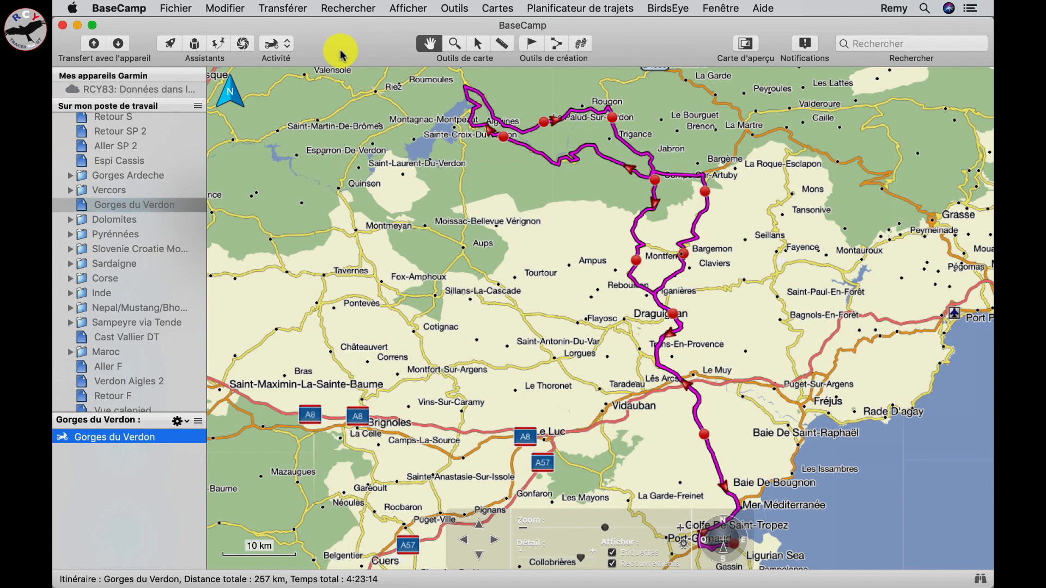
In the route definition preferences, set the avoidance of unpaved roads (Routes sans revêtement) and narrow tracks (Pistes étroites)
left_click(120, 9)
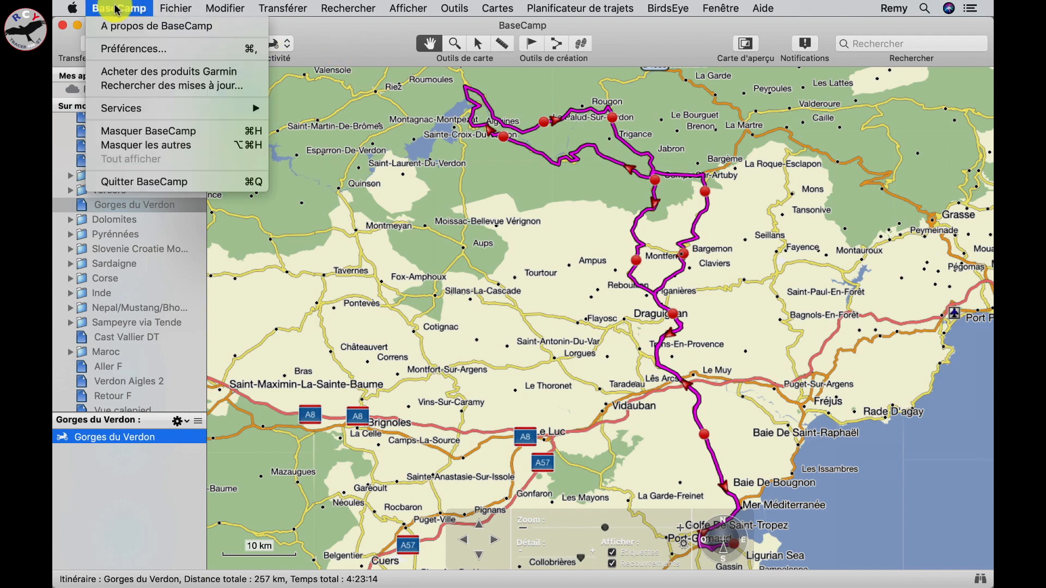
left_click(126, 49)
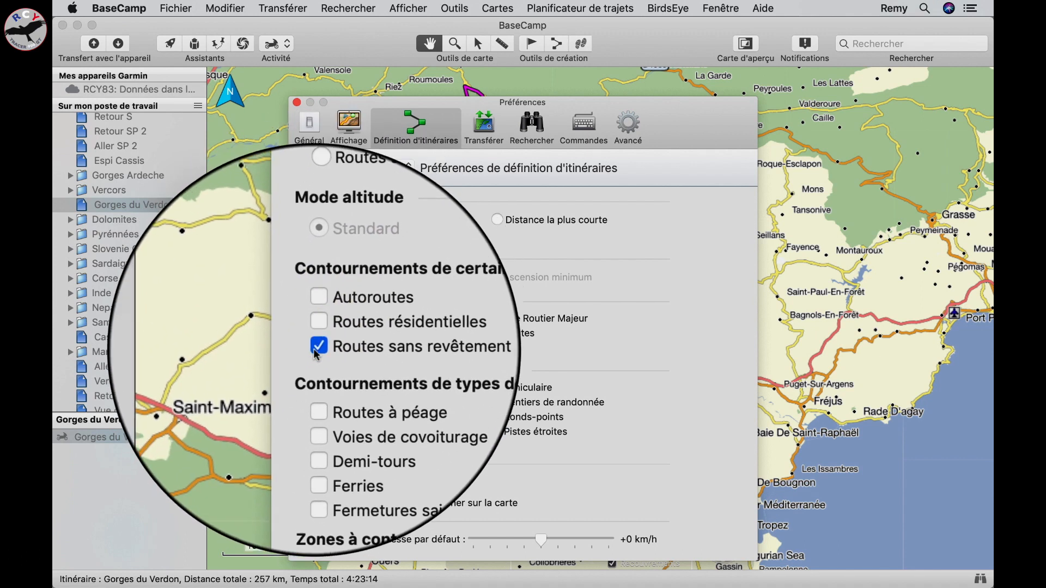
left_click(495, 432)
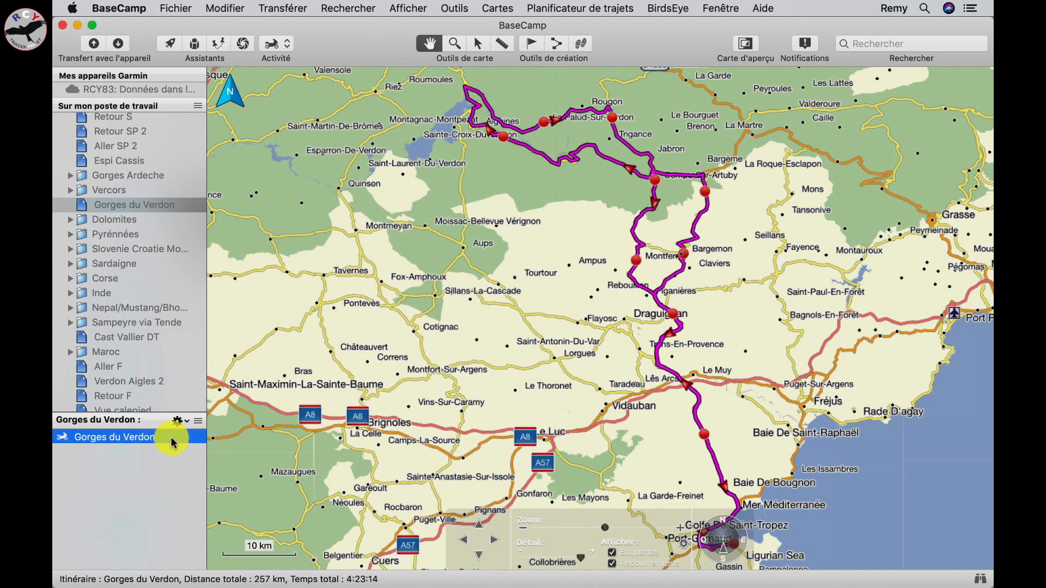
Open the properties of the Gorges du Verdon route and show the entire route on the map
double_click(171, 436)
left_click(264, 515)
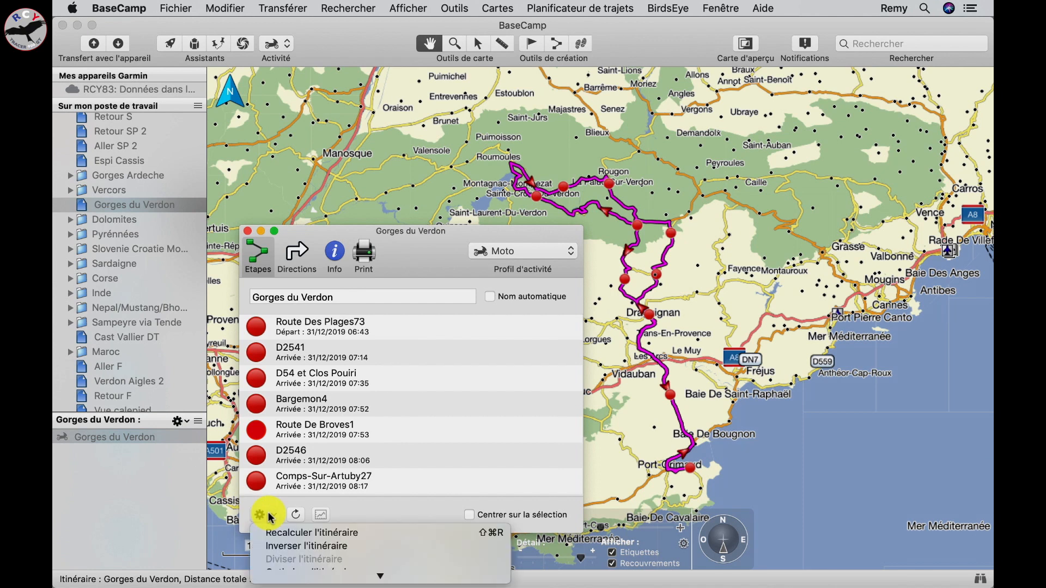
mouse_move(297, 578)
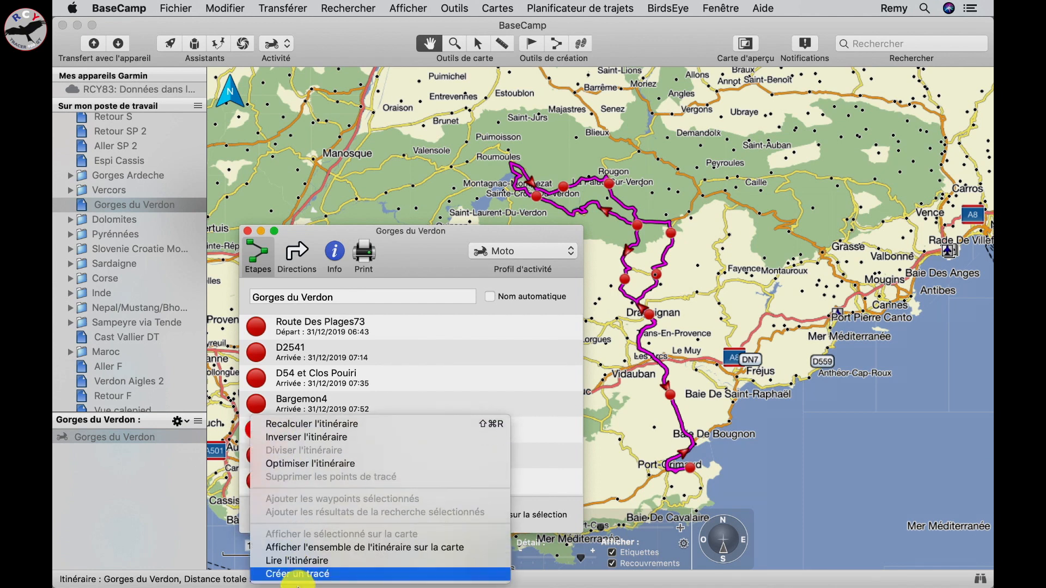
left_click(301, 547)
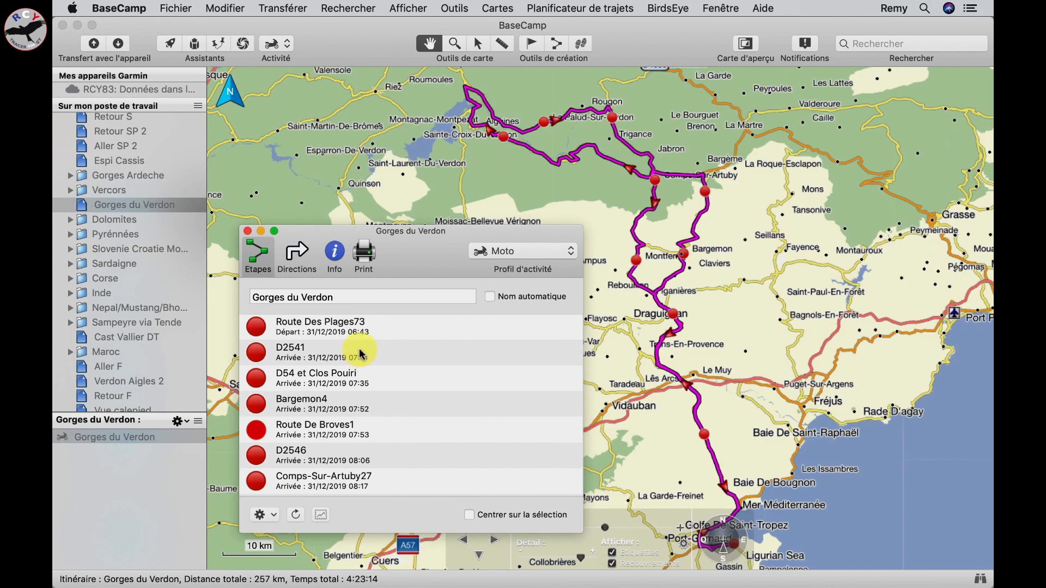
Set the Gorges du Verdon route's colour to Vert in its information and close the route properties
left_click(334, 252)
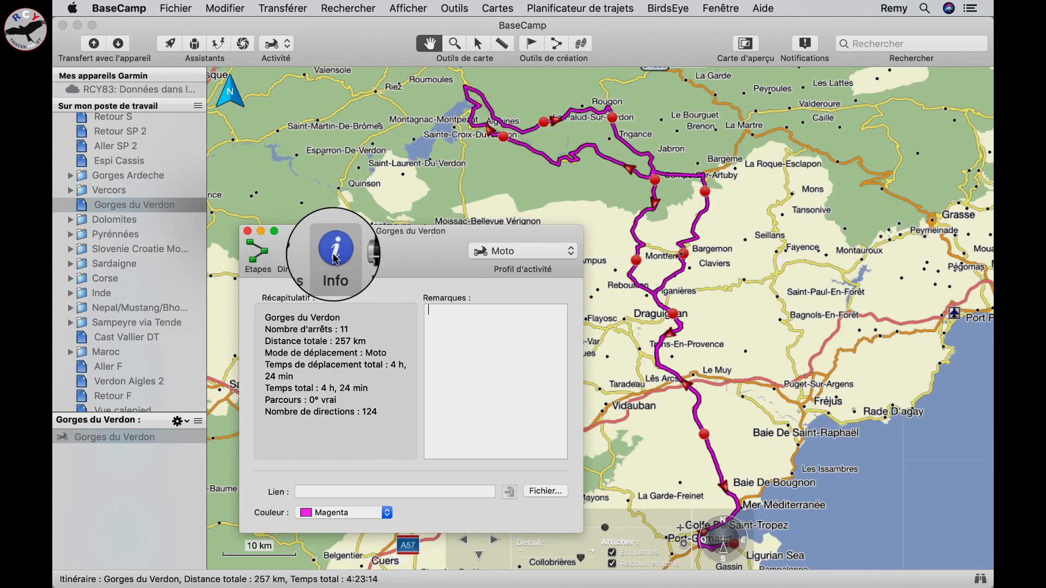
left_click(379, 513)
key("Up")
key("Up")
key("Up")
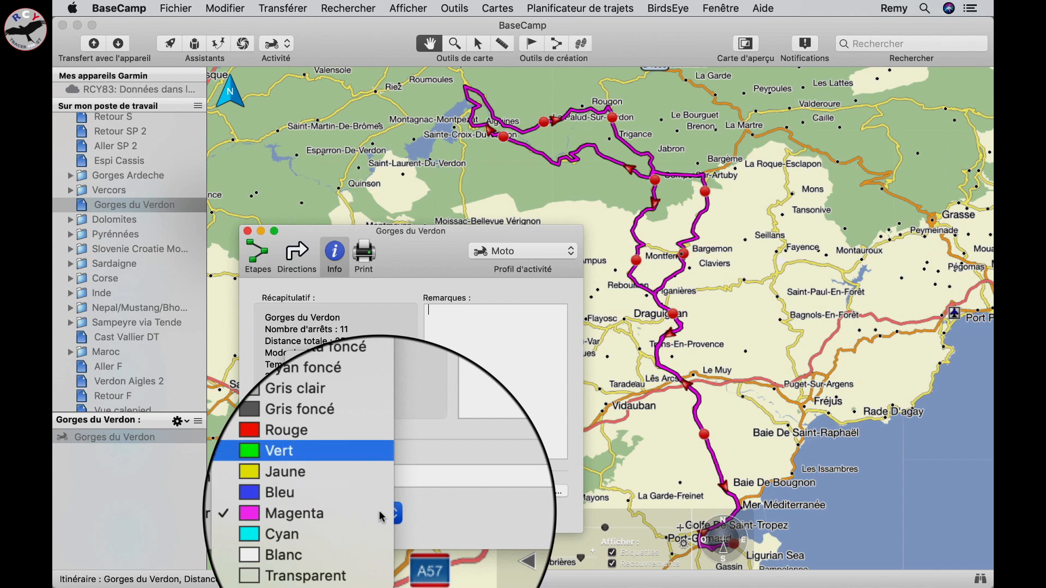
left_click(370, 476)
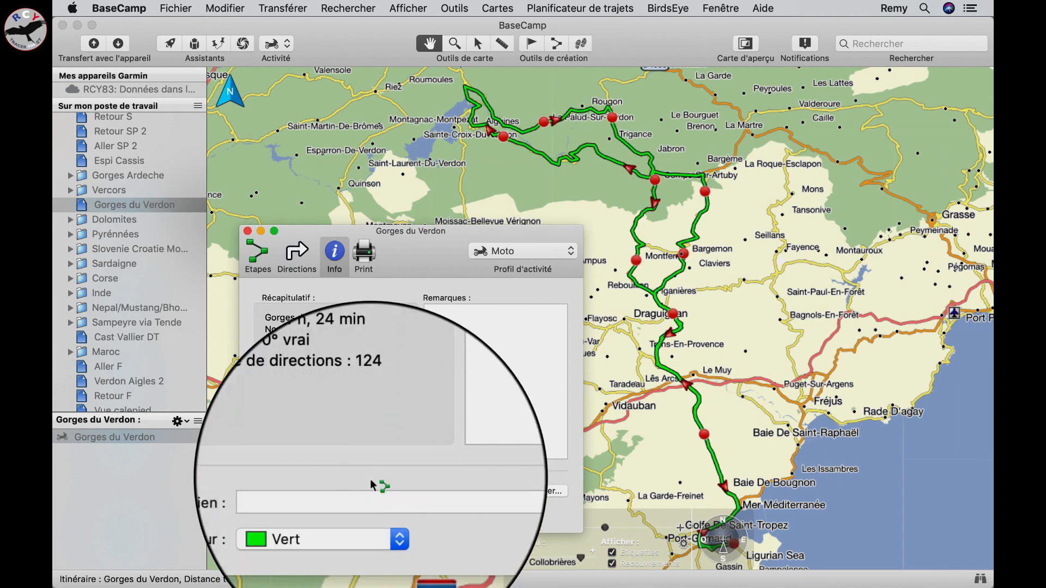
left_click(248, 232)
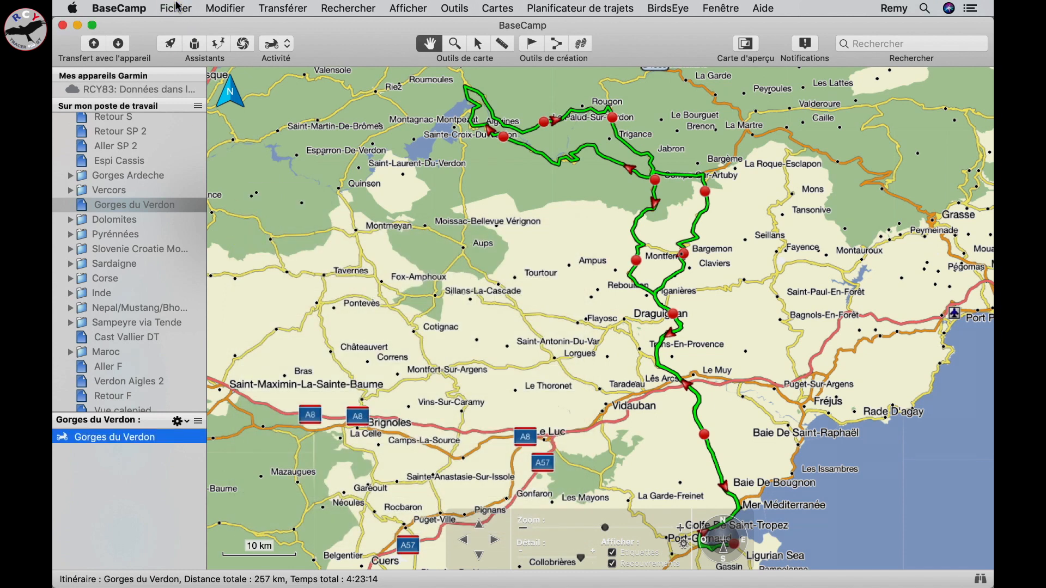
Export the Gorges du Verdon list to the Bureau folder as Gorges du Verdon.GDB, using the GDB format
left_click(176, 7)
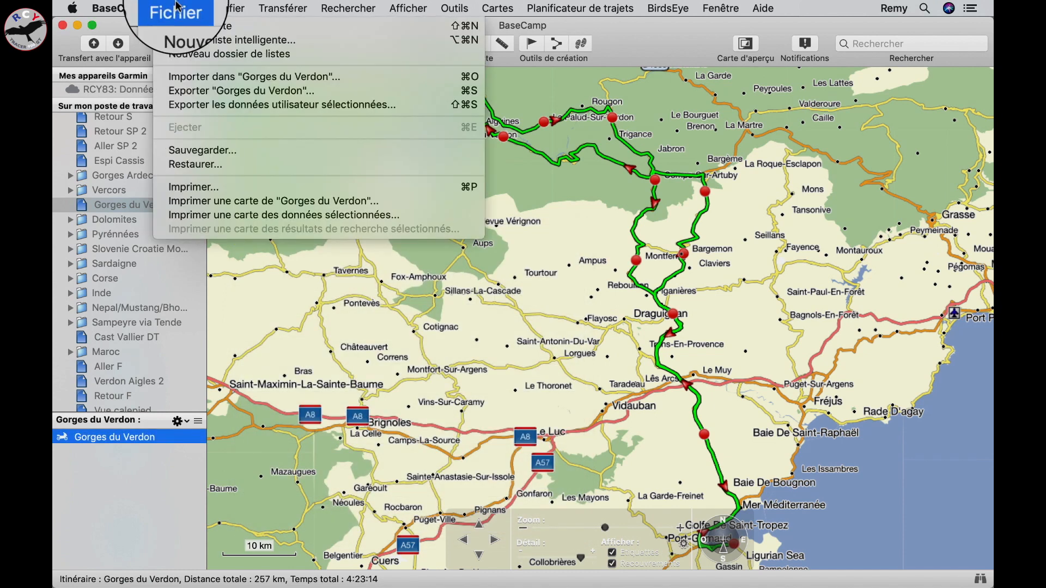
left_click(185, 97)
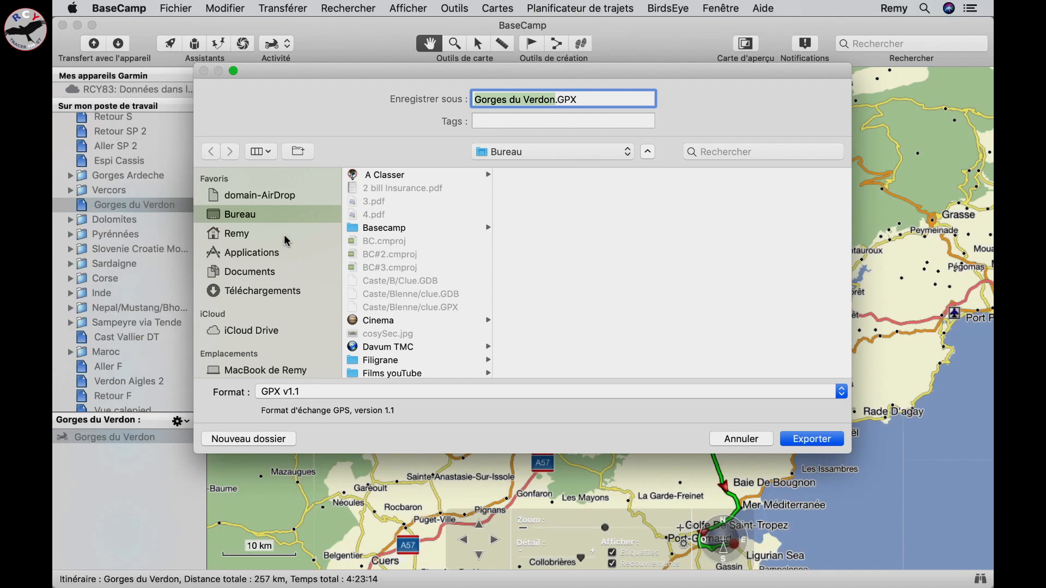
left_click(261, 253)
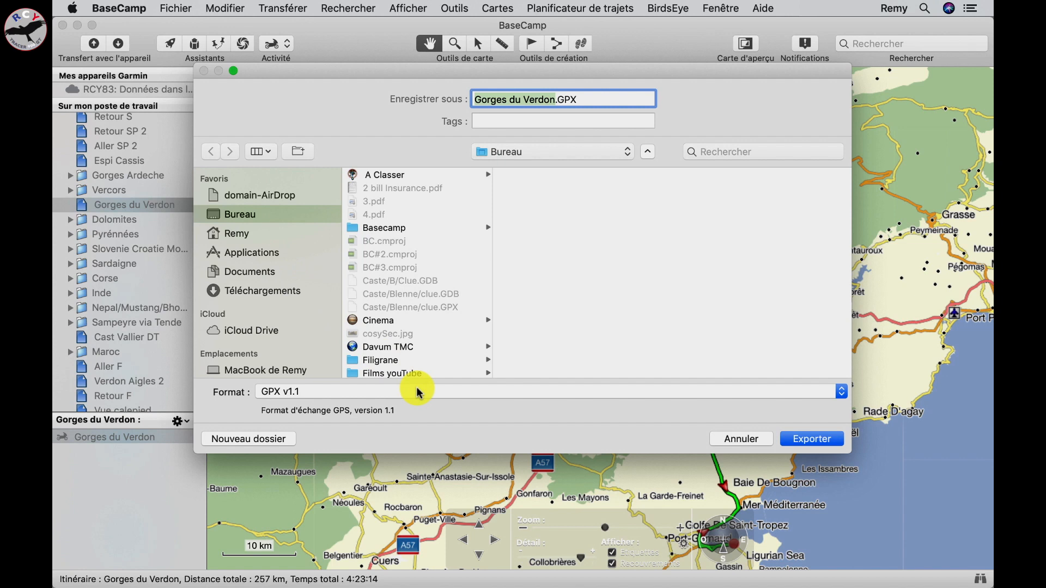
left_click(841, 392)
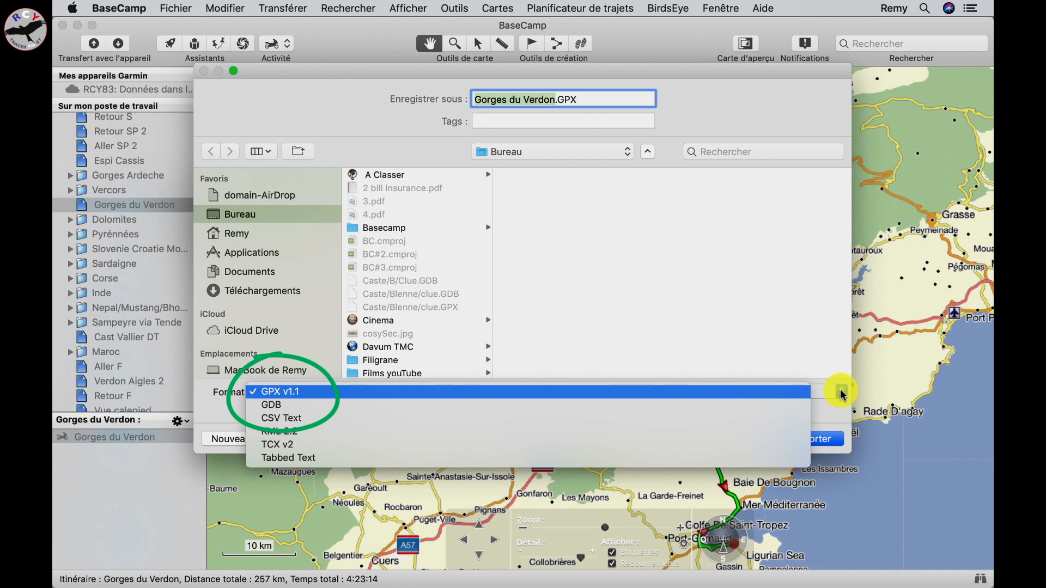
left_click(777, 406)
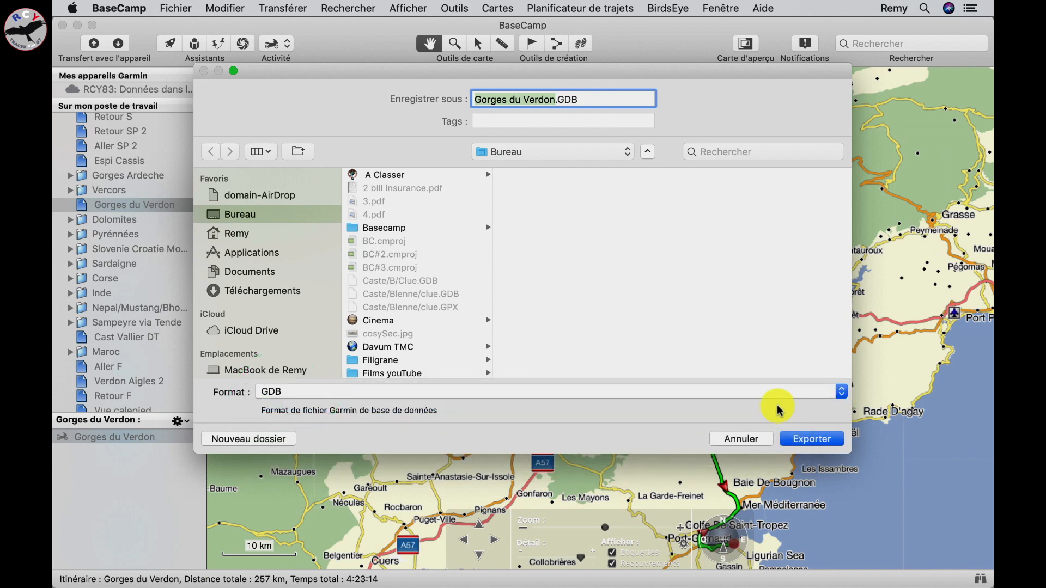
left_click(805, 438)
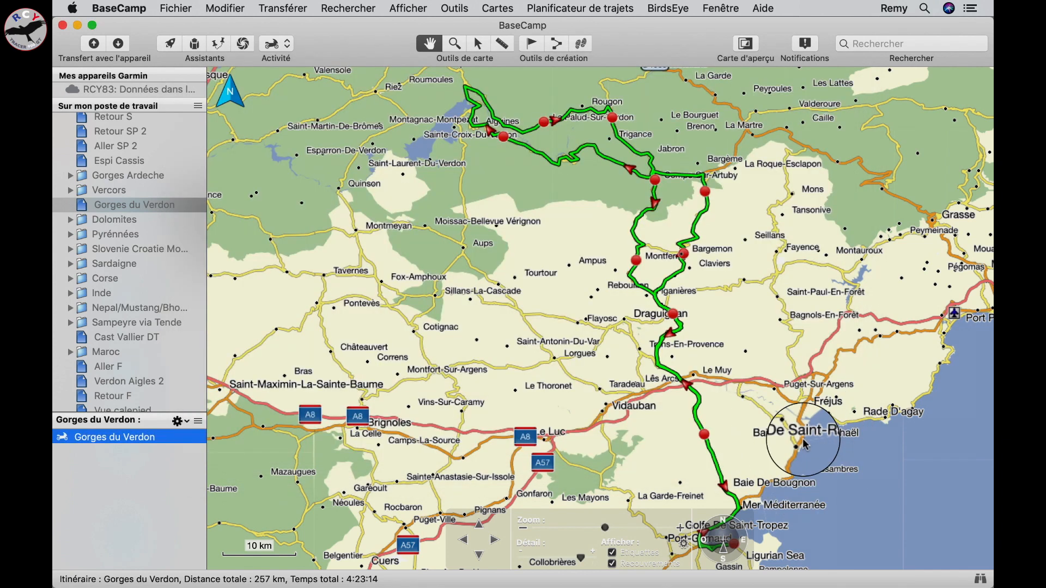
In the Corse folder, select all the routes from Hotel la Caravelle through Sampiero Corso1 together
left_click(105, 278)
left_click(147, 508)
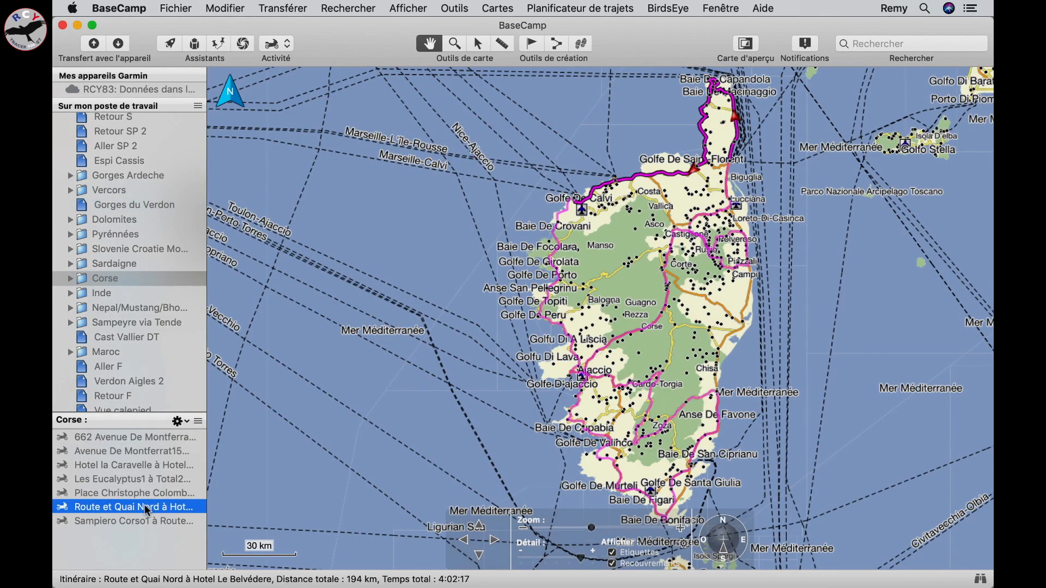
left_click(147, 492, "shift")
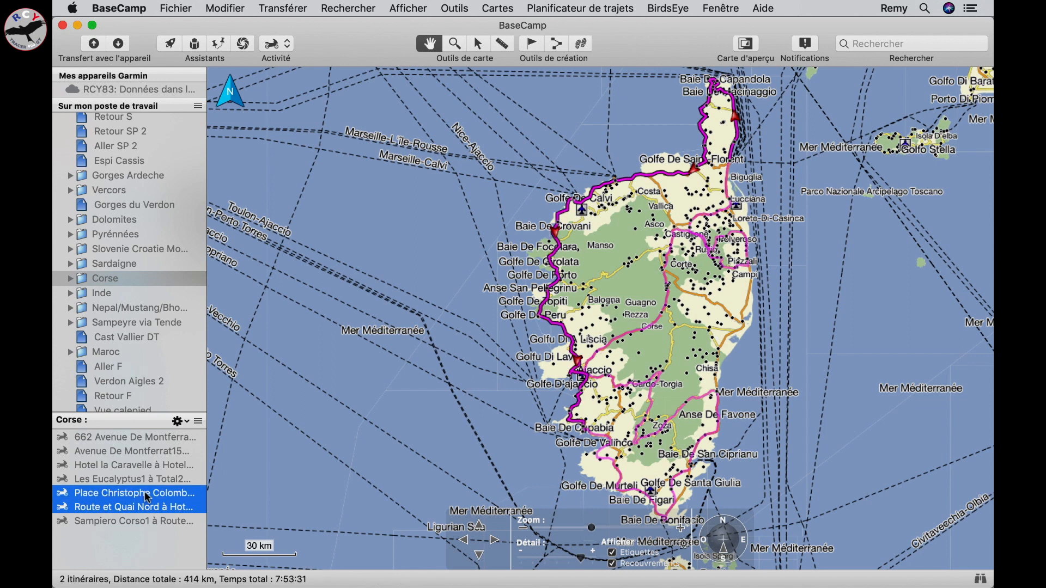
left_click(145, 480, "shift")
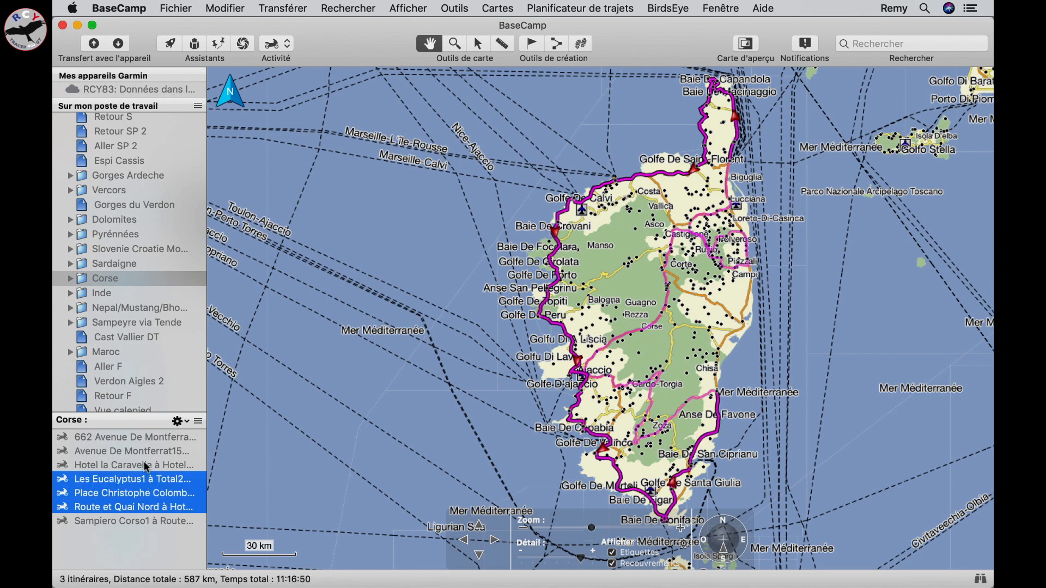
left_click(146, 465, "shift")
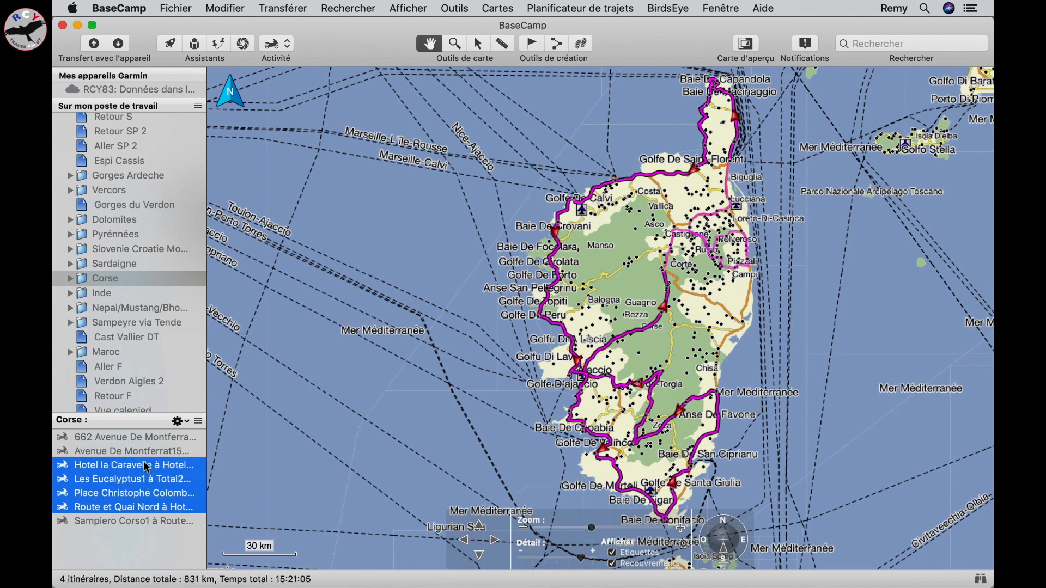
left_click(138, 520, "shift")
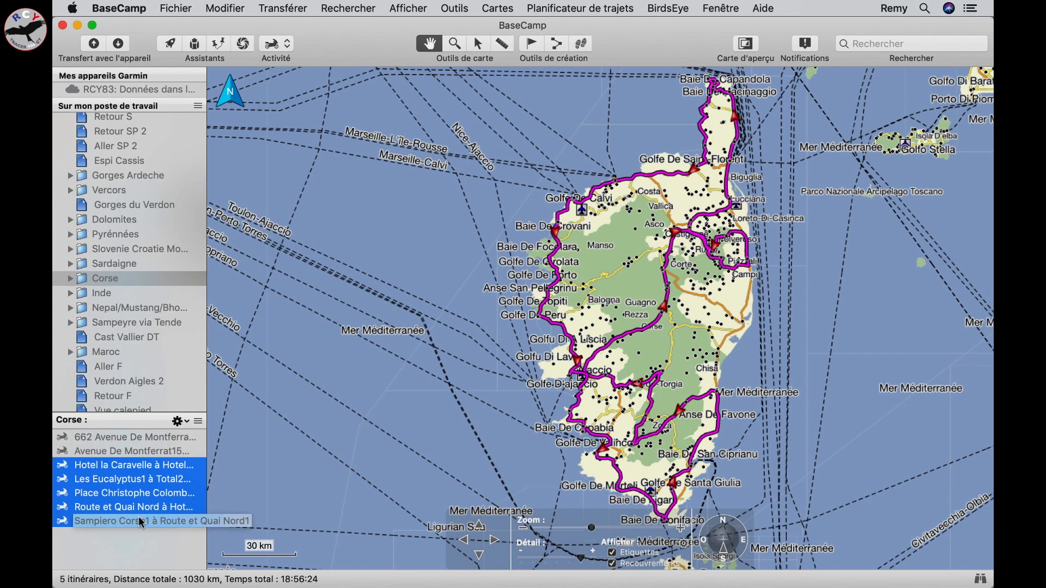